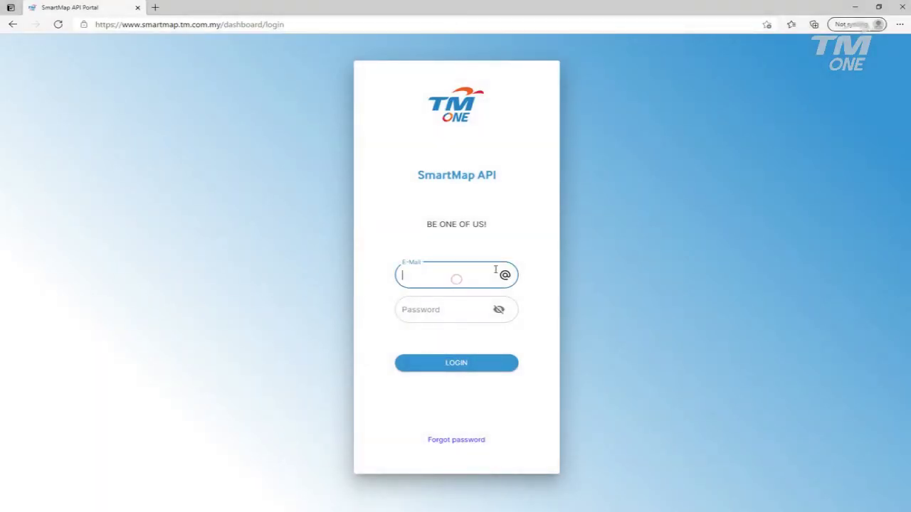
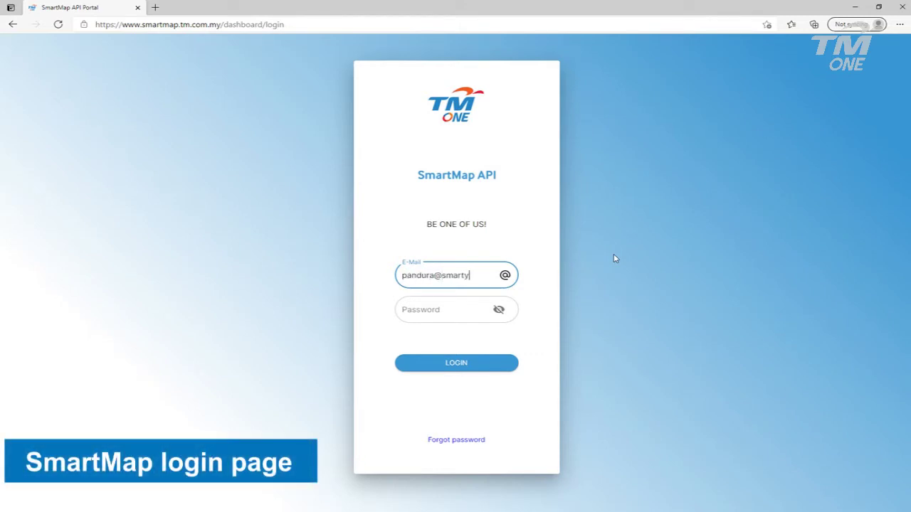
Log in to SmartMap API Portal with the account e-mail and password
key(Tab)
text(•)
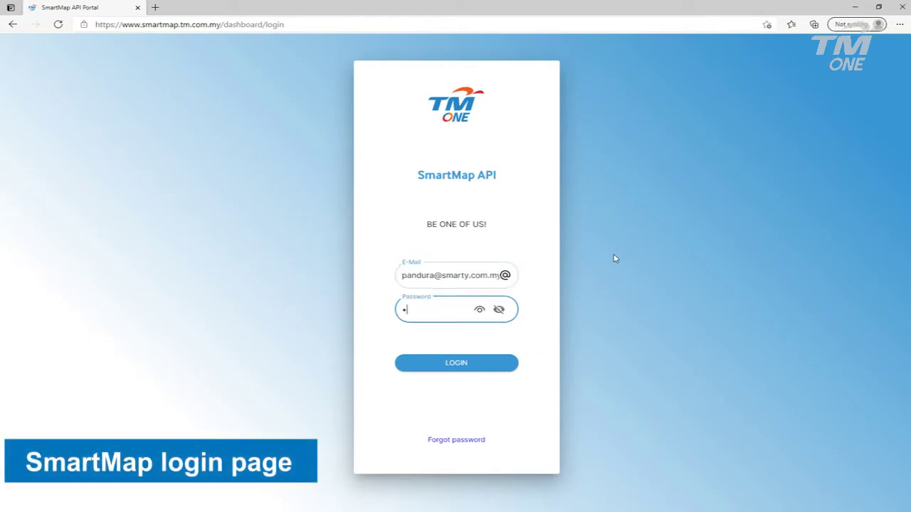
click(467, 366)
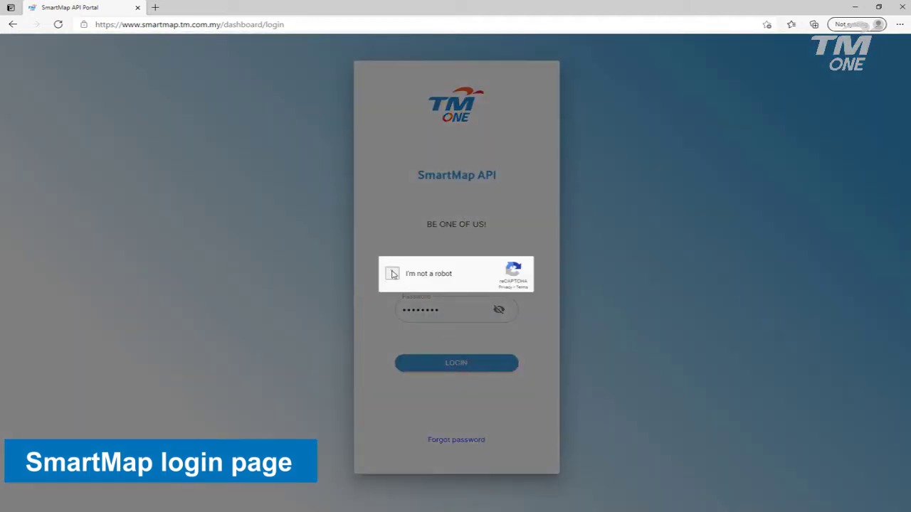
Pass the 'I'm not a robot' check by selecting the three taxi images and verifying
click(393, 274)
click(457, 237)
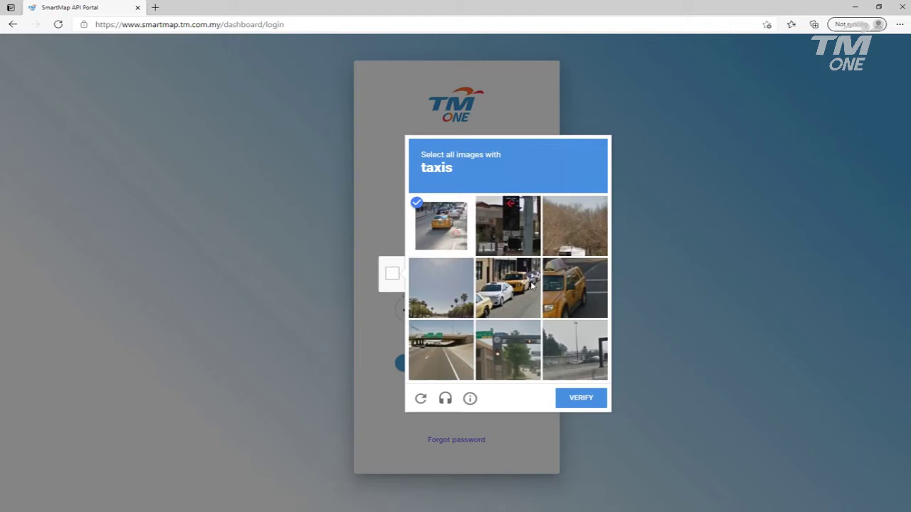
click(552, 286)
click(507, 299)
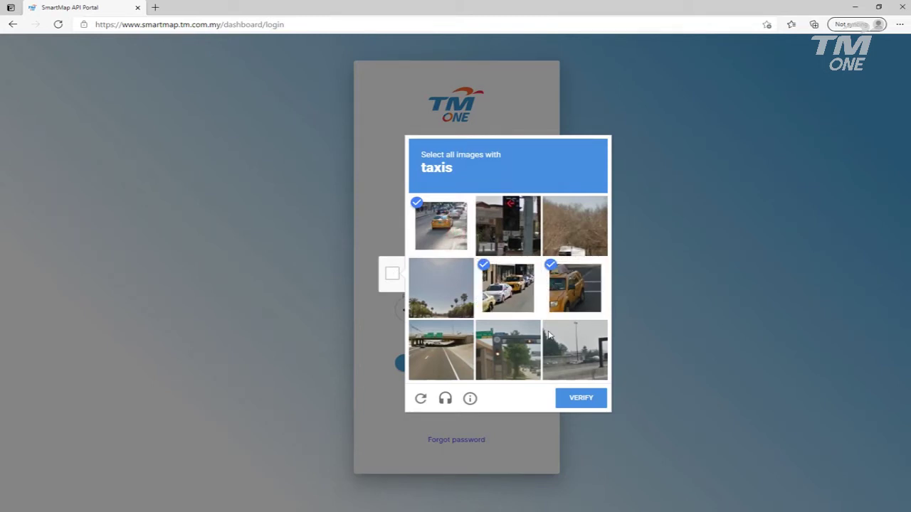
click(582, 403)
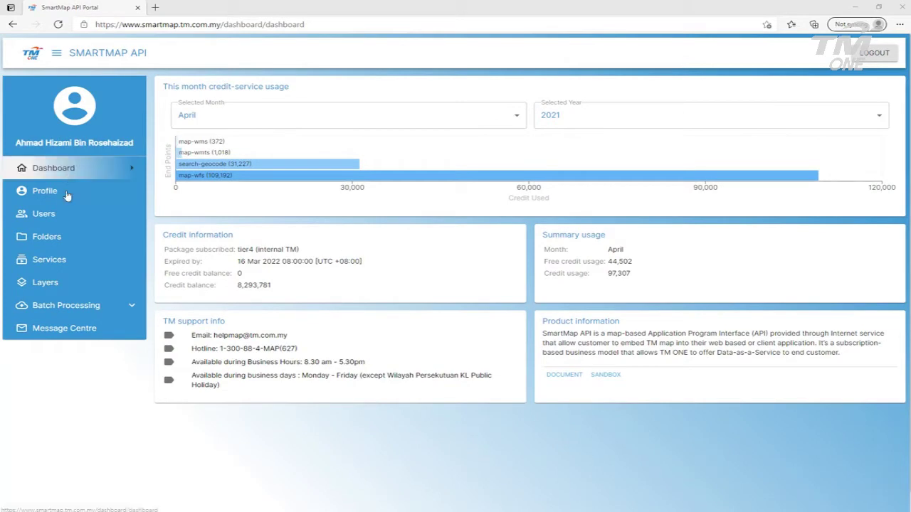
Upload ungeocoded-data.csv from Documents on the Batch Processing > Geocode page
click(48, 306)
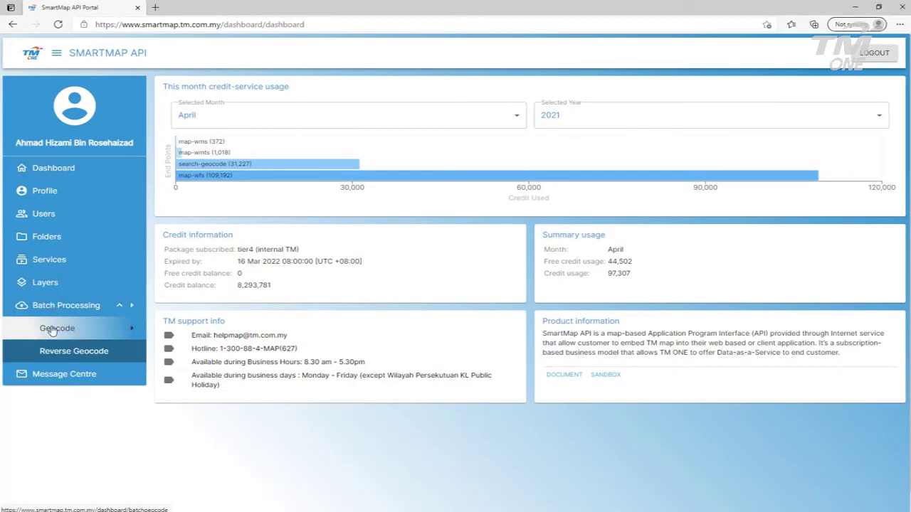
click(52, 329)
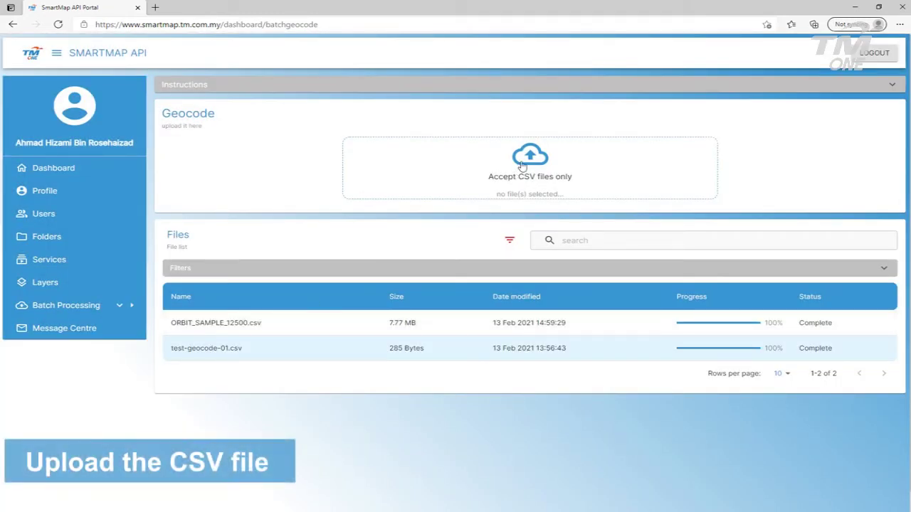
click(522, 165)
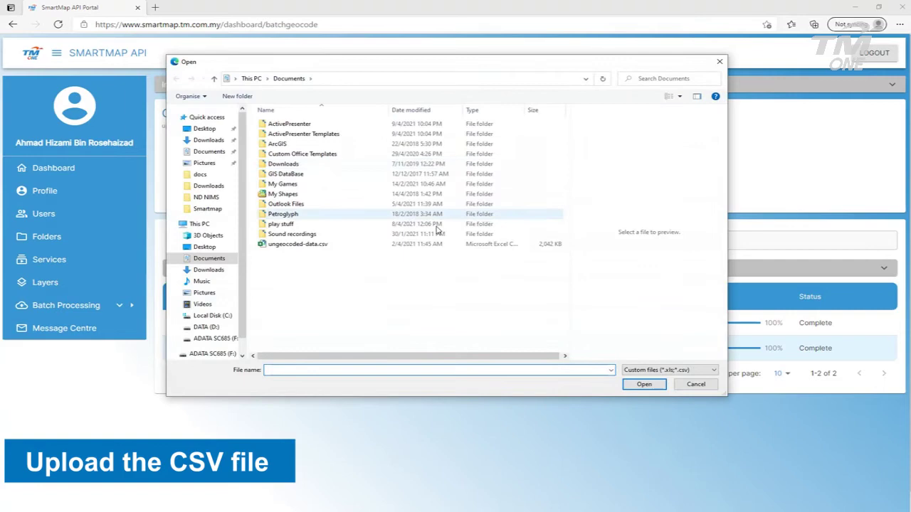
click(294, 245)
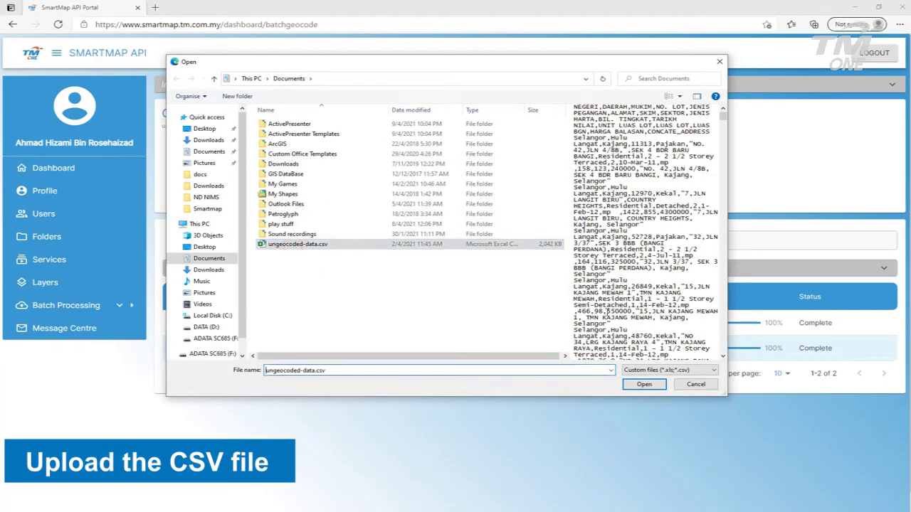
click(643, 384)
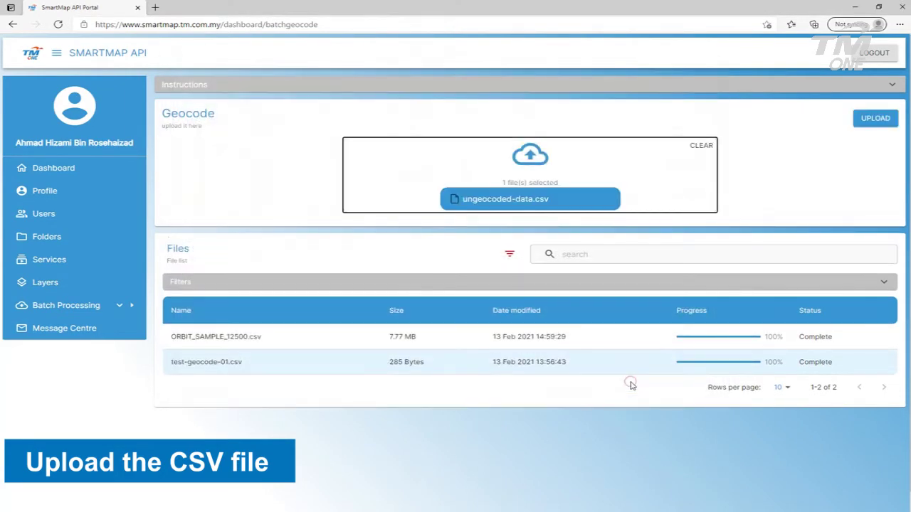
click(873, 121)
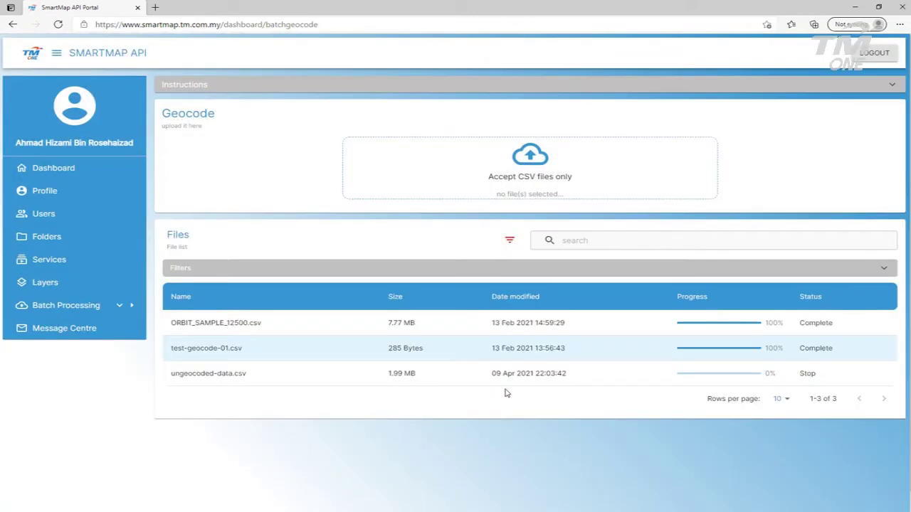
Start processing ungeocoded-data.csv with CONCATE_ADDRESS as the address column
mouse_move(221, 370)
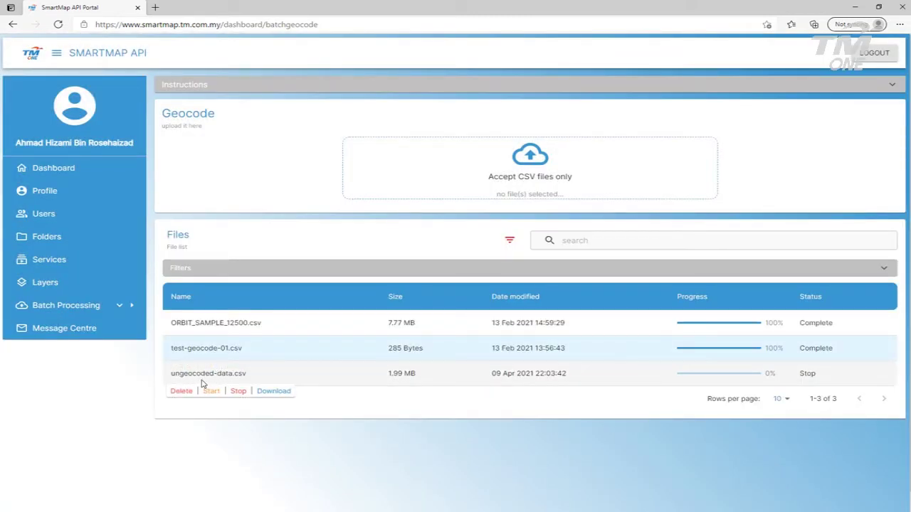
click(205, 393)
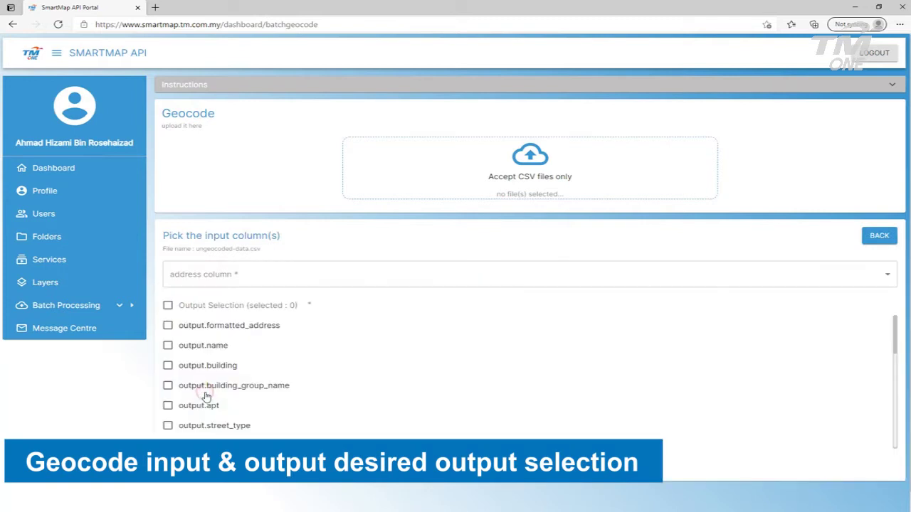
click(244, 279)
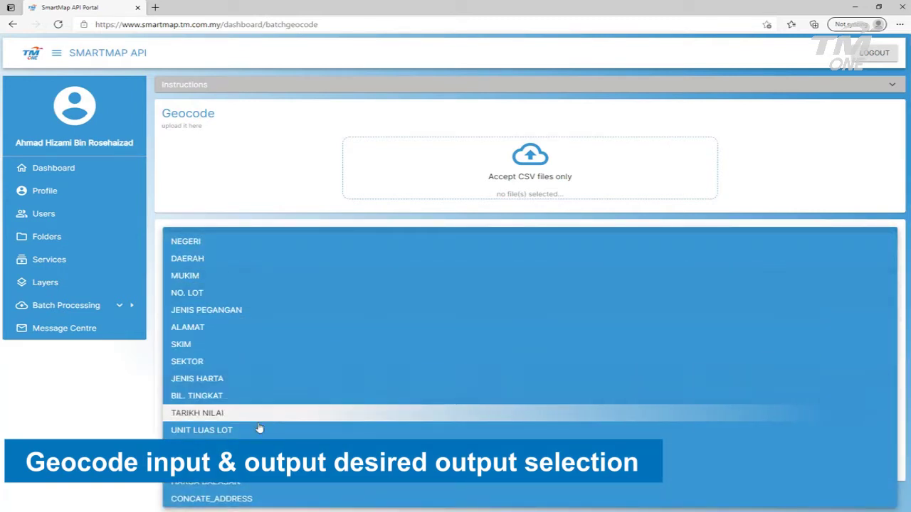
click(247, 500)
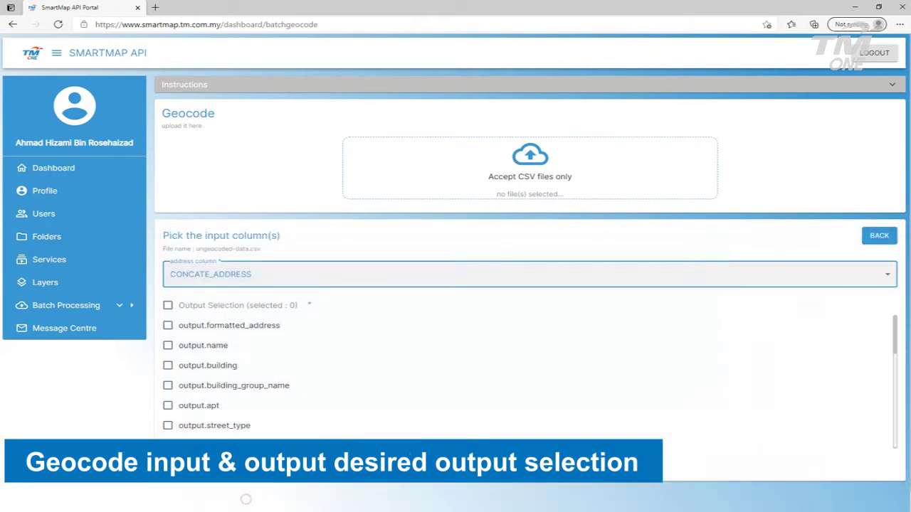
Output location.lat, location.lon and accuracyLevel, then run and confirm the geocoding
scroll(321, 401, down, 3)
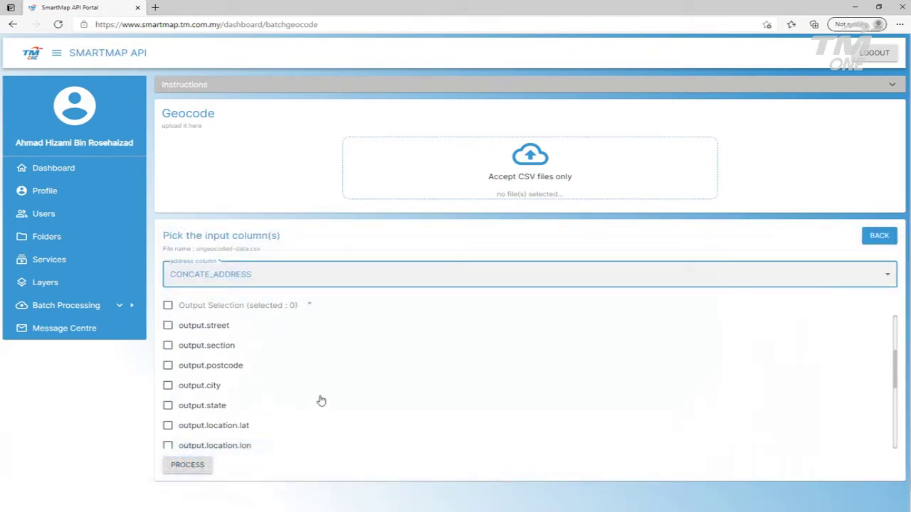
scroll(320, 400, down, 1)
click(168, 386)
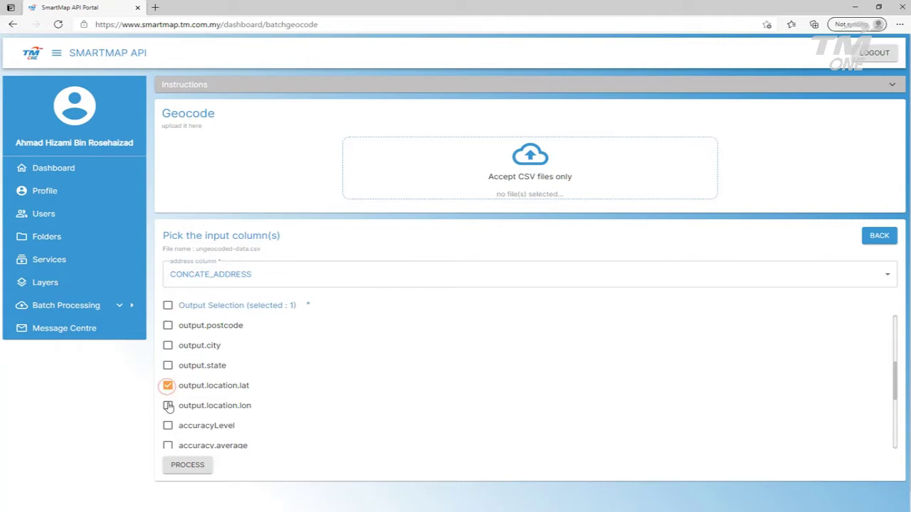
click(168, 405)
click(168, 425)
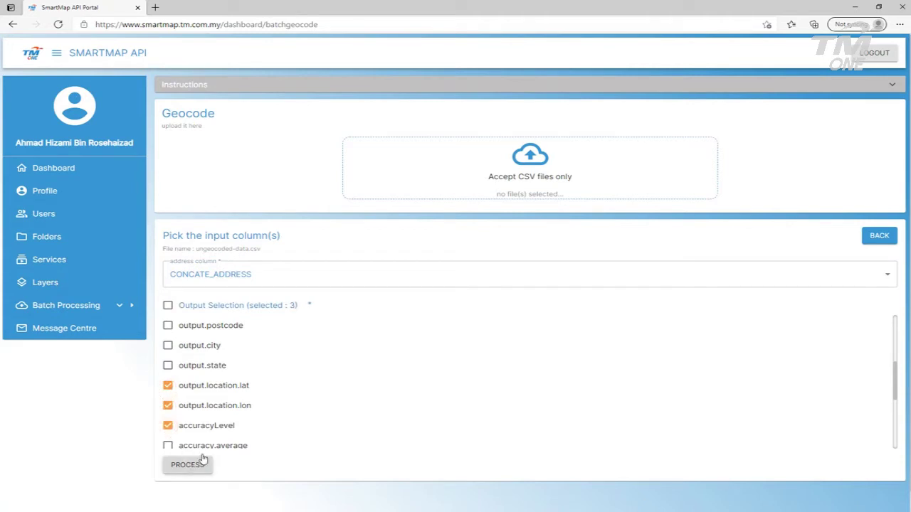
click(188, 466)
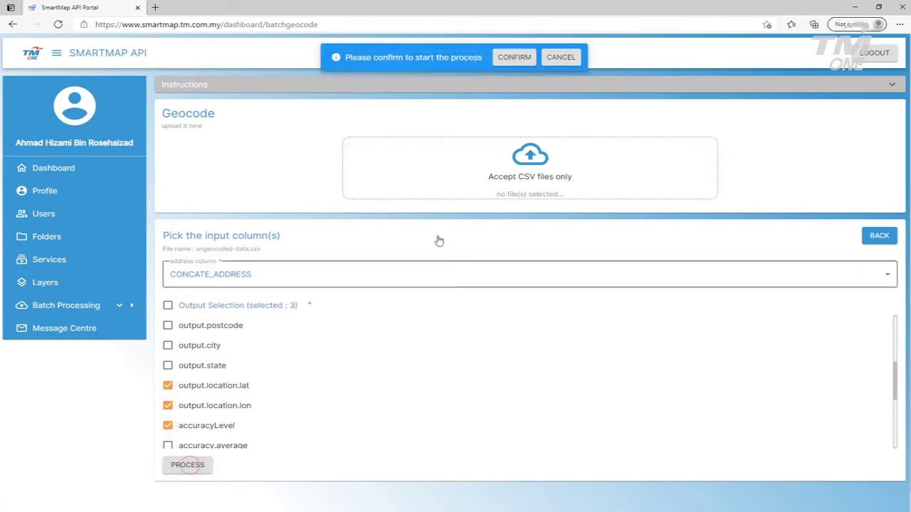
click(513, 59)
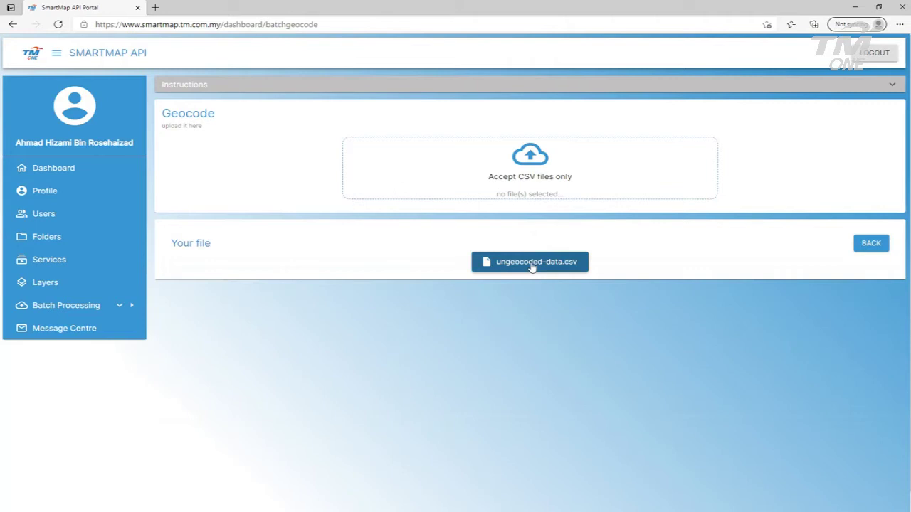
Download the geocoded ungeocoded-data.csv result and reveal it in the Downloads folder
click(532, 263)
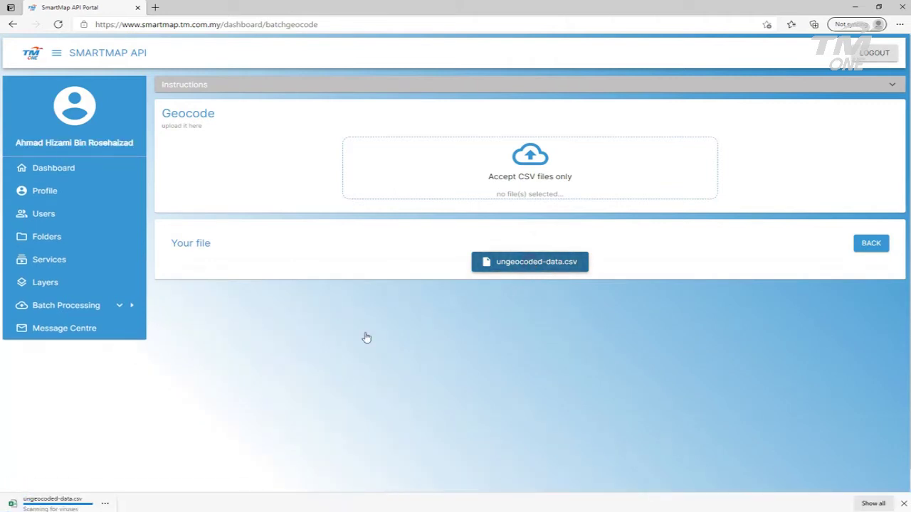
click(107, 504)
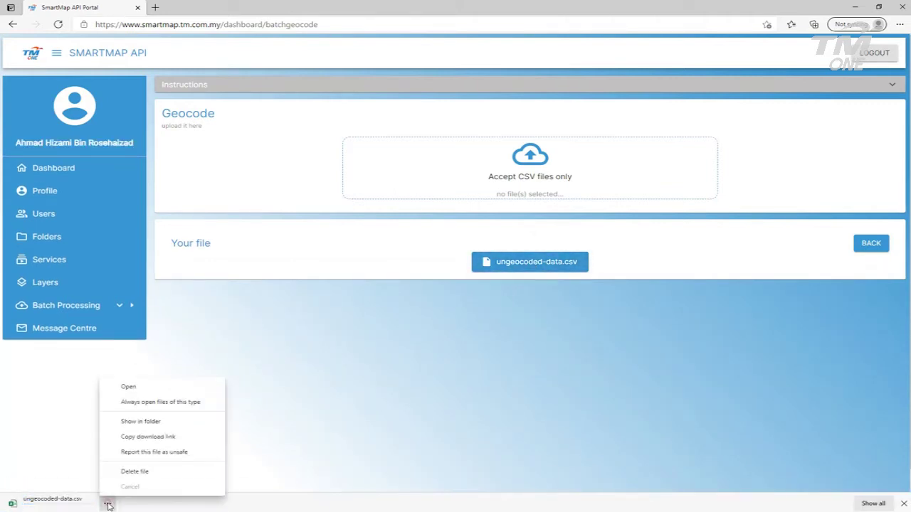
click(151, 422)
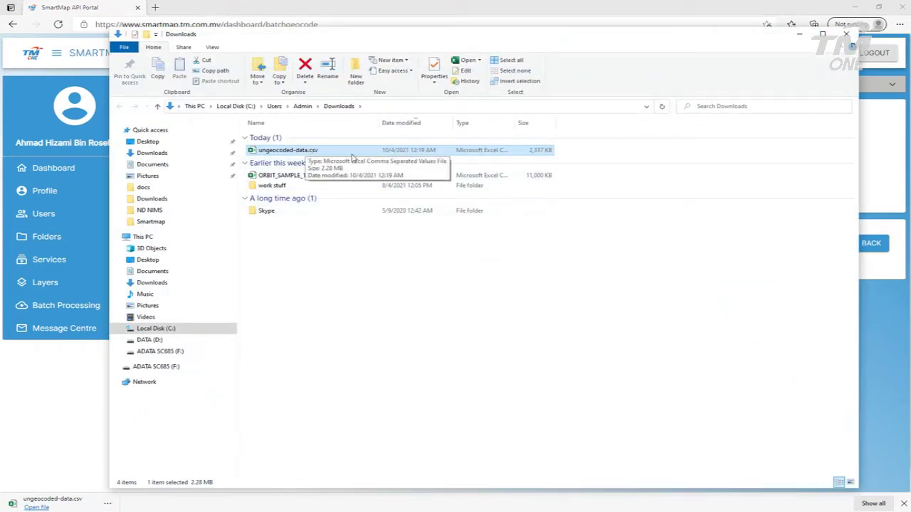
Rename the downloaded file to geocoded-data.csv
click(302, 151)
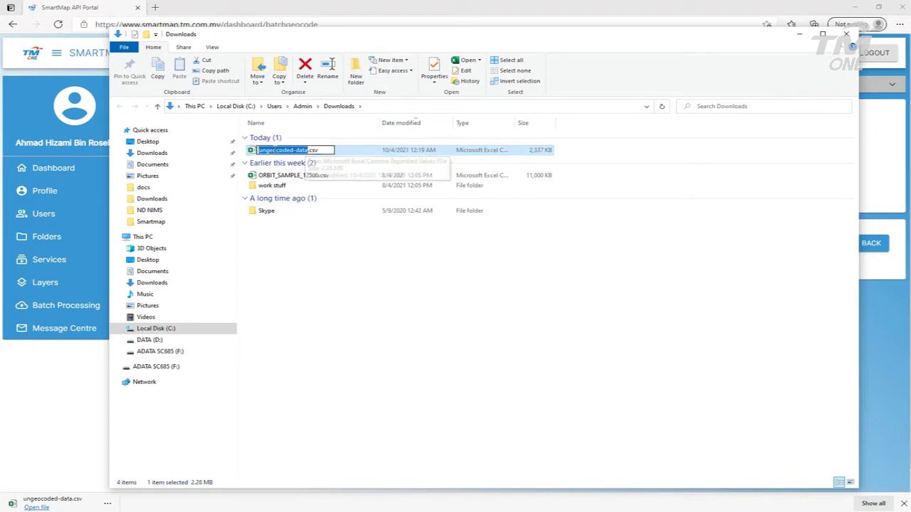
key(Home)
key(Delete)
key(Delete)
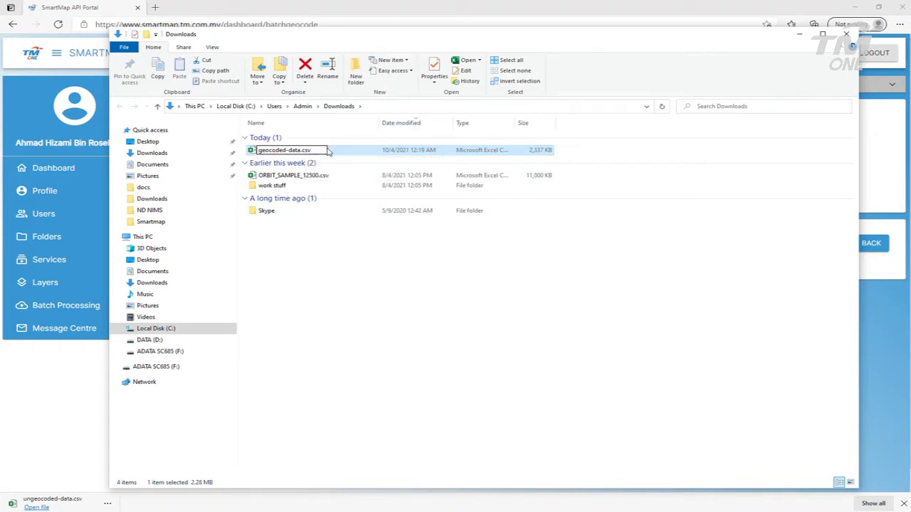
click(340, 152)
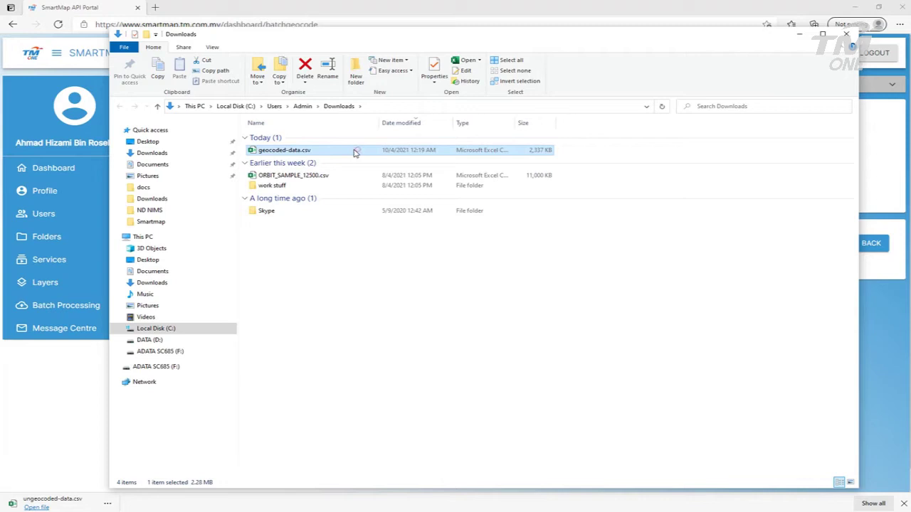
Move geocoded-data.csv into a Quick access folder and launch MapInfo Pro
drag(352, 150, 152, 165)
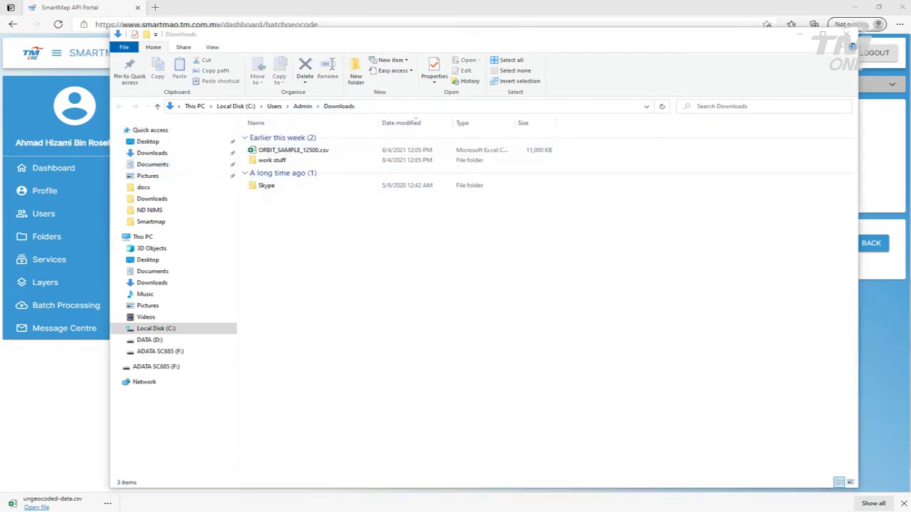
key(super)
click(650, 47)
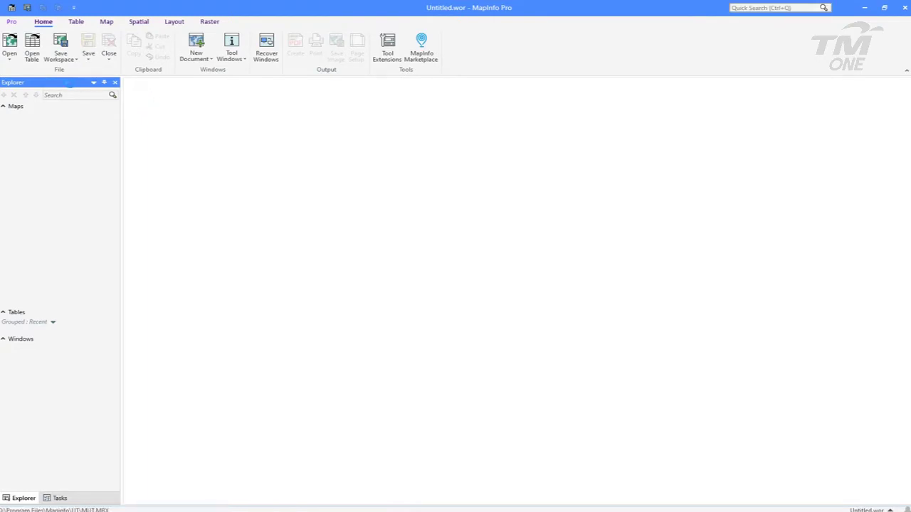
Open geocoded-data.csv as a comma-delimited table, using the first line for column titles
click(11, 59)
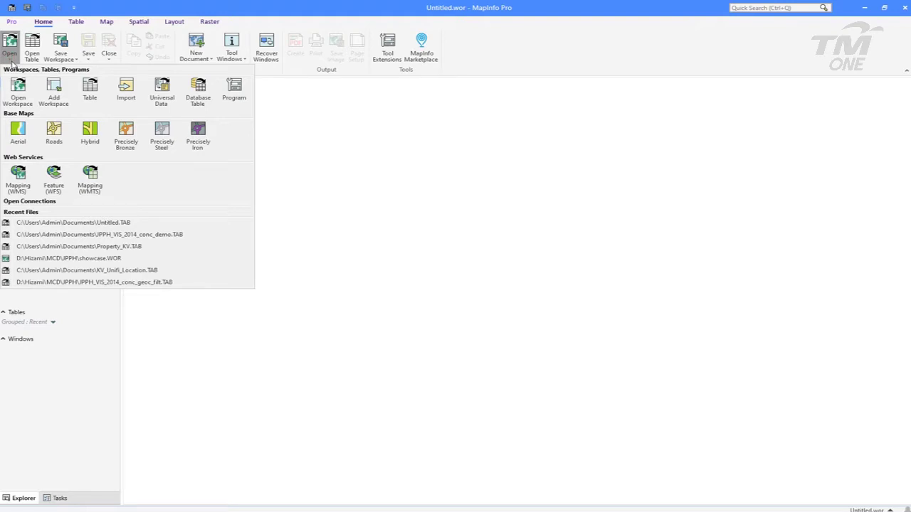
click(10, 44)
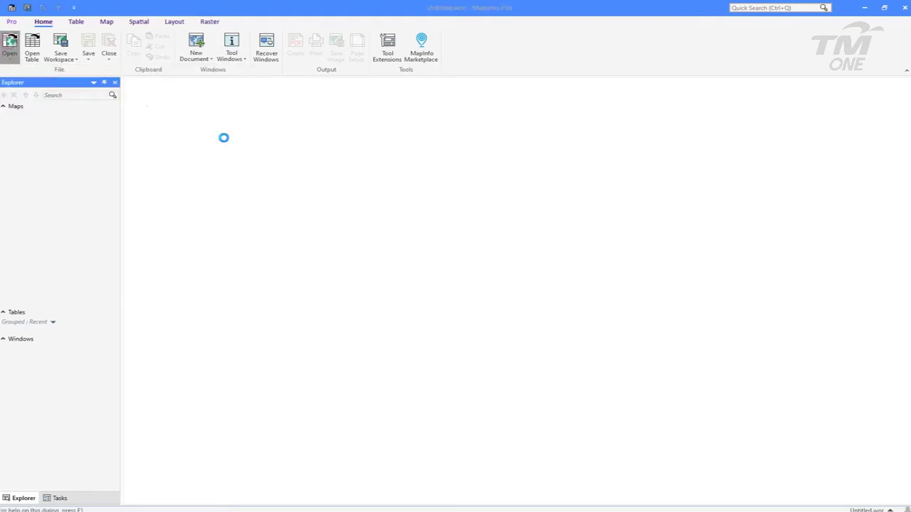
click(433, 327)
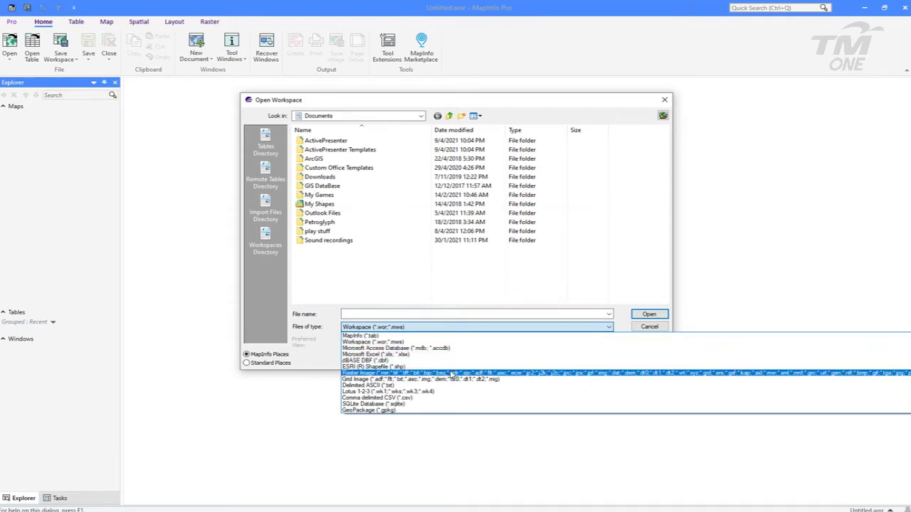
click(413, 398)
click(335, 251)
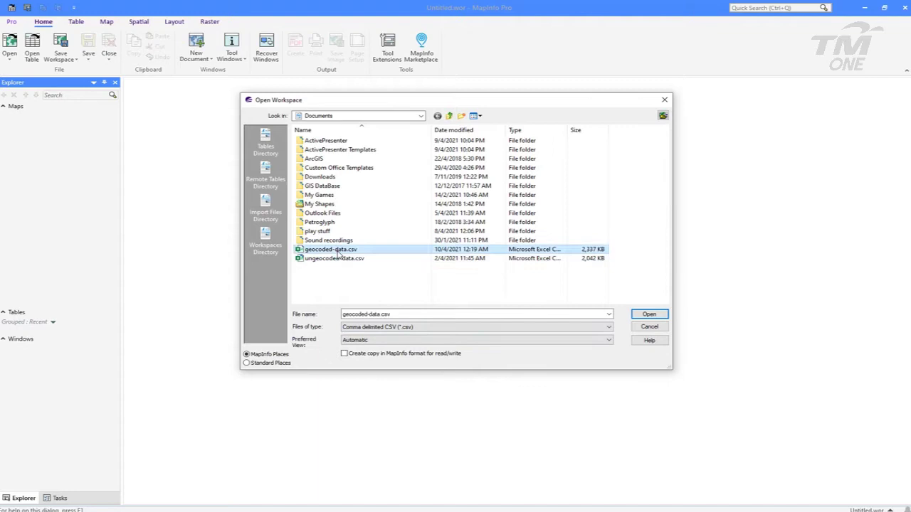
click(637, 315)
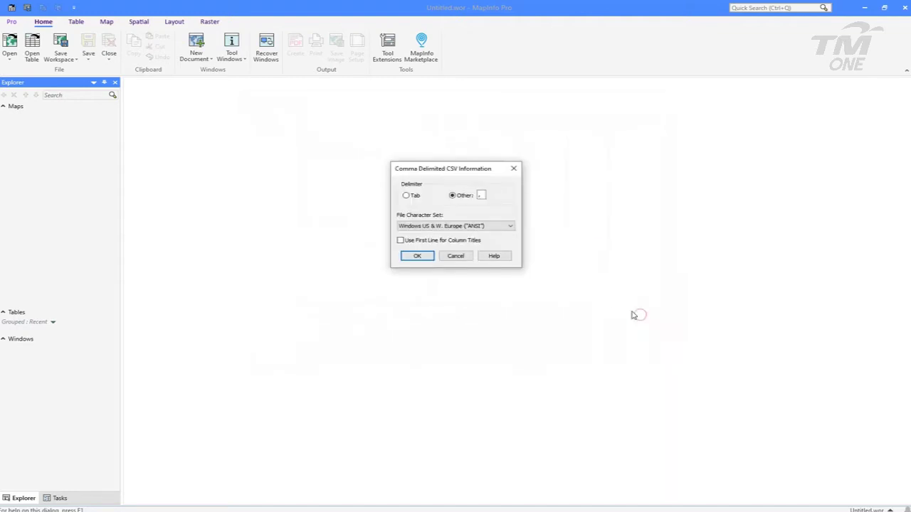
click(418, 242)
click(417, 257)
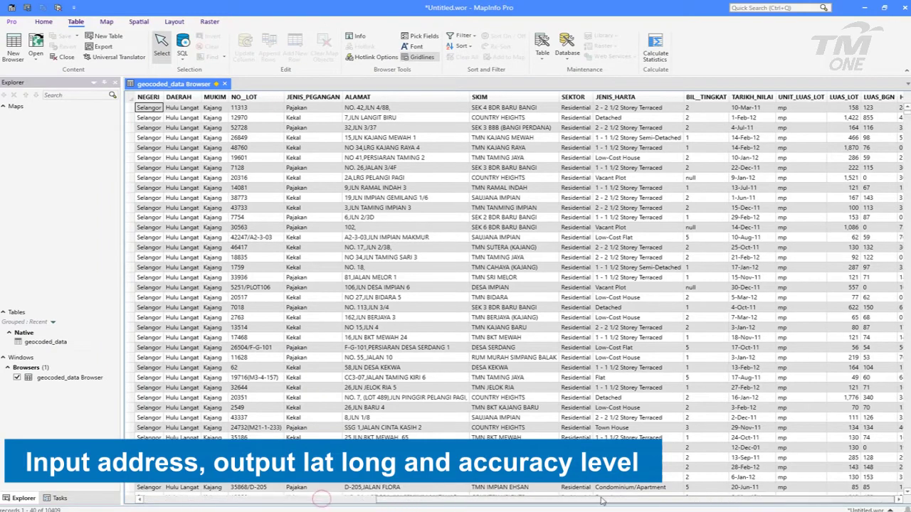
Scroll the geocoded_data browser right to reveal output_location_lat, output_location_lon and accuracyLevel
scroll(810, 211, right, 10)
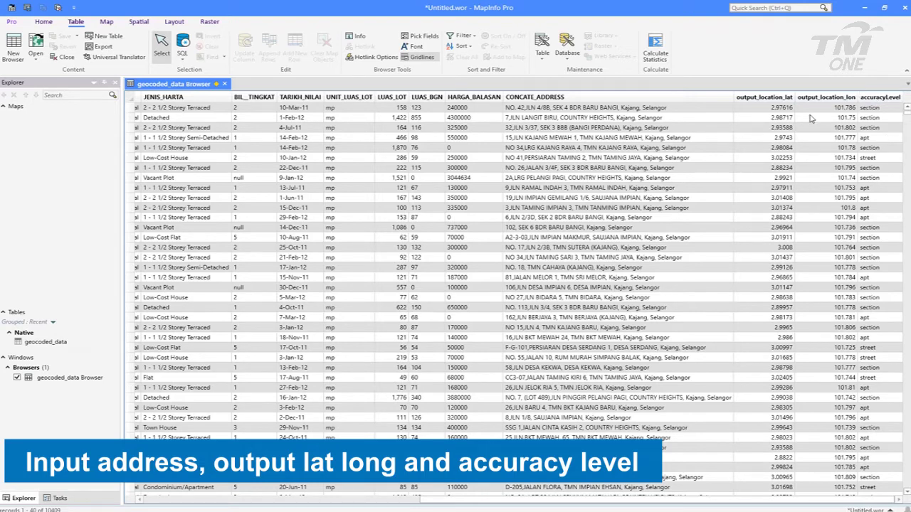
click(107, 22)
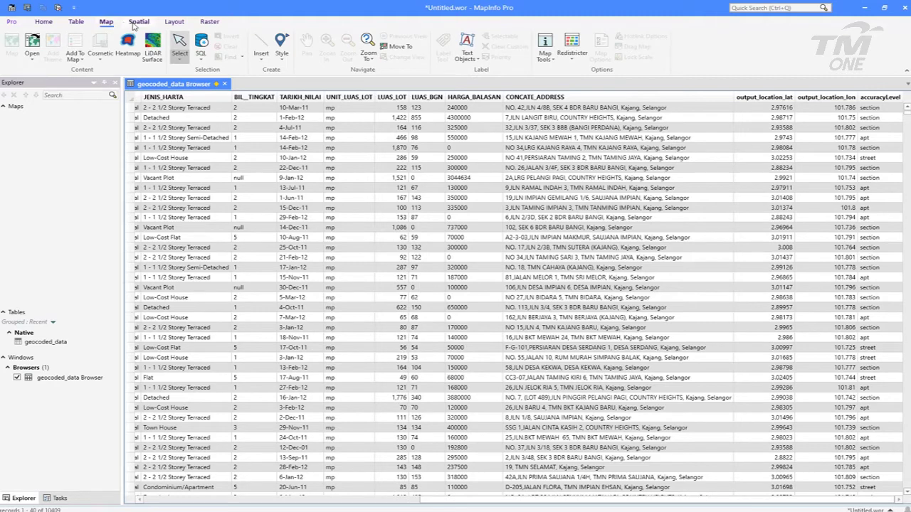
click(139, 22)
Create red star points for geocoded_data with X = output_location_lon and Y = output_location_lat
click(638, 61)
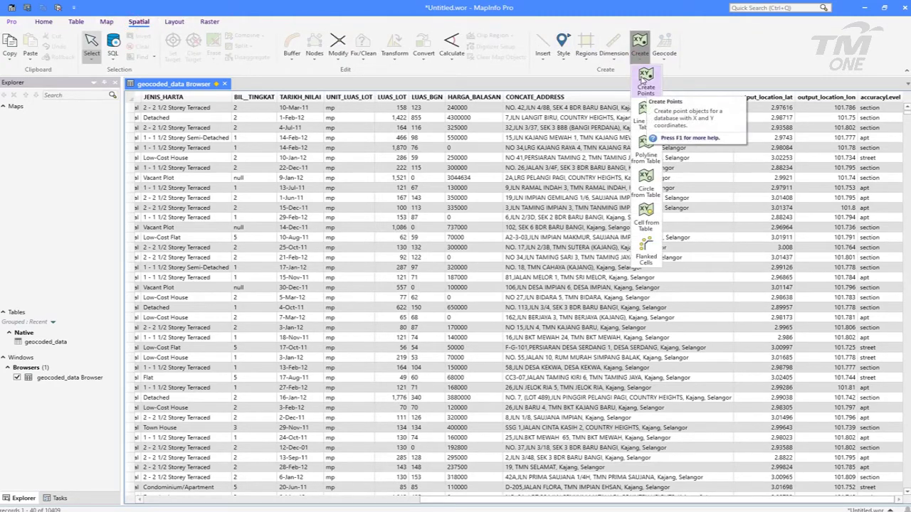
click(646, 79)
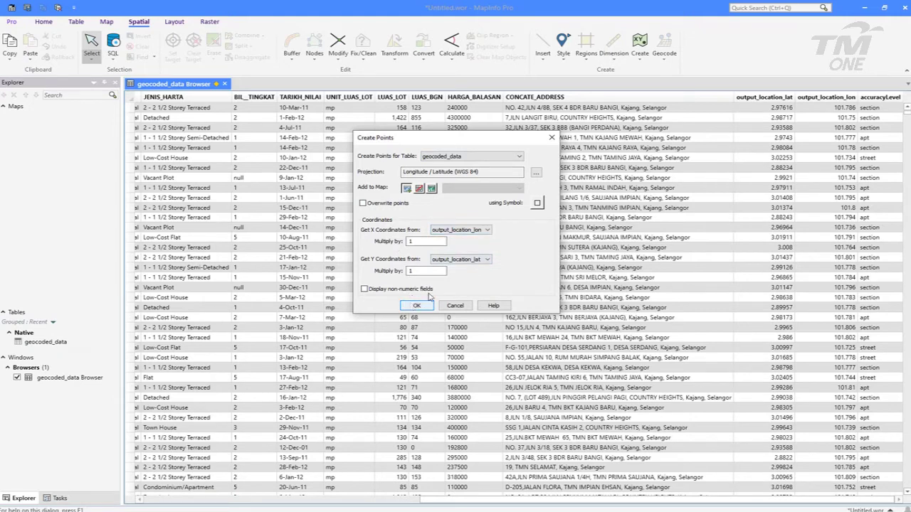
click(538, 203)
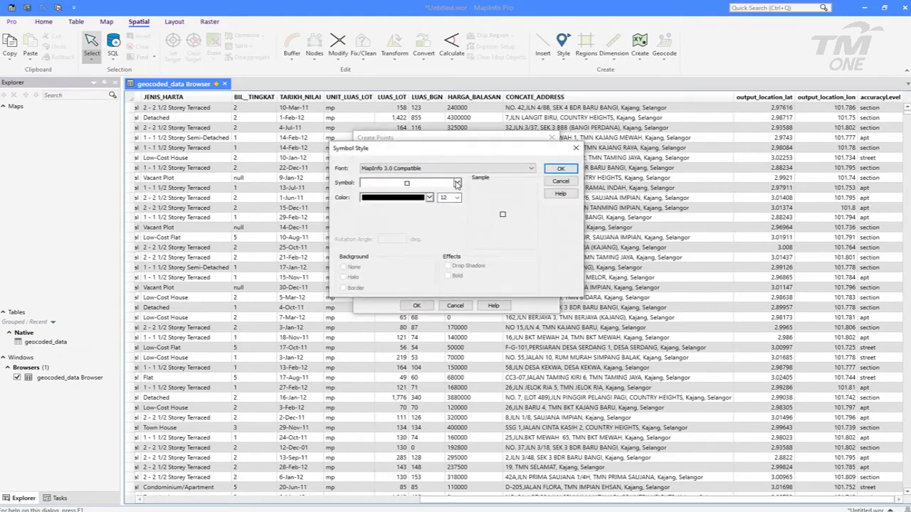
click(456, 183)
click(452, 217)
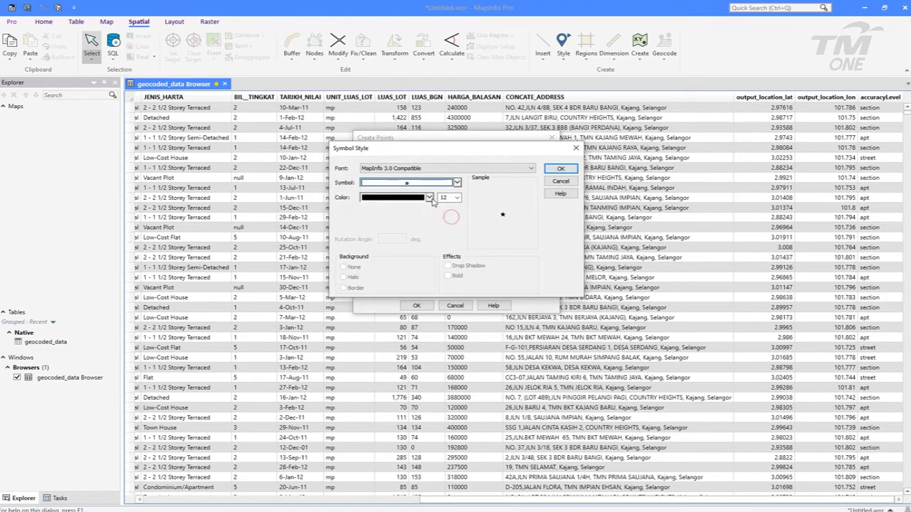
click(430, 197)
click(440, 230)
click(556, 169)
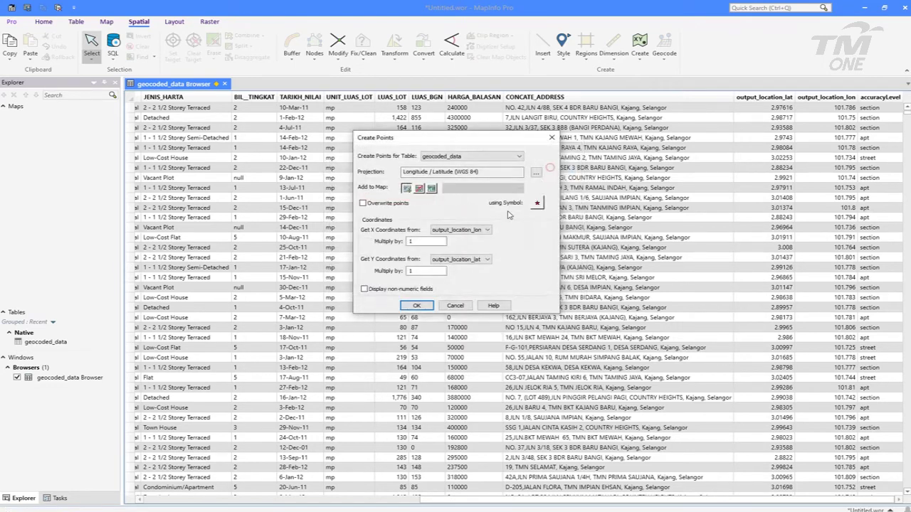
click(417, 306)
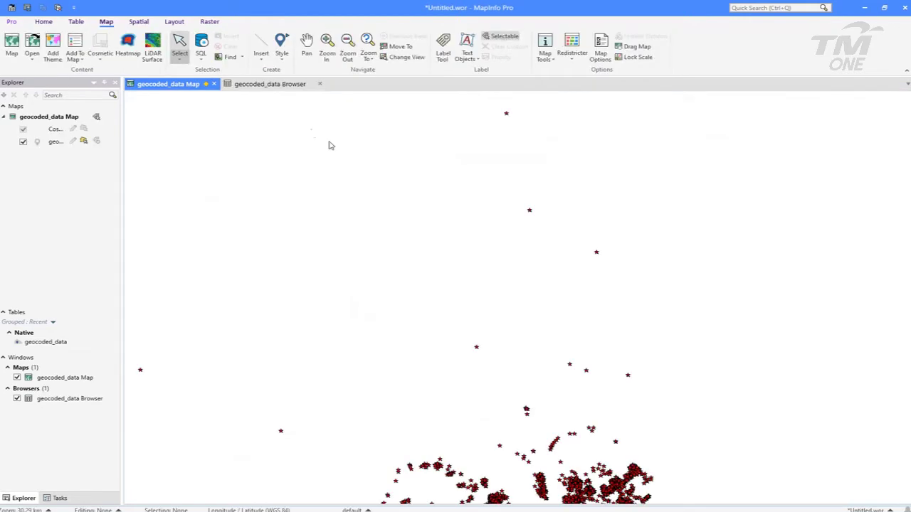
Pan and zoom the geocoded_data map so the red star clusters are centred
click(307, 44)
drag(535, 419, 488, 220)
drag(520, 343, 503, 303)
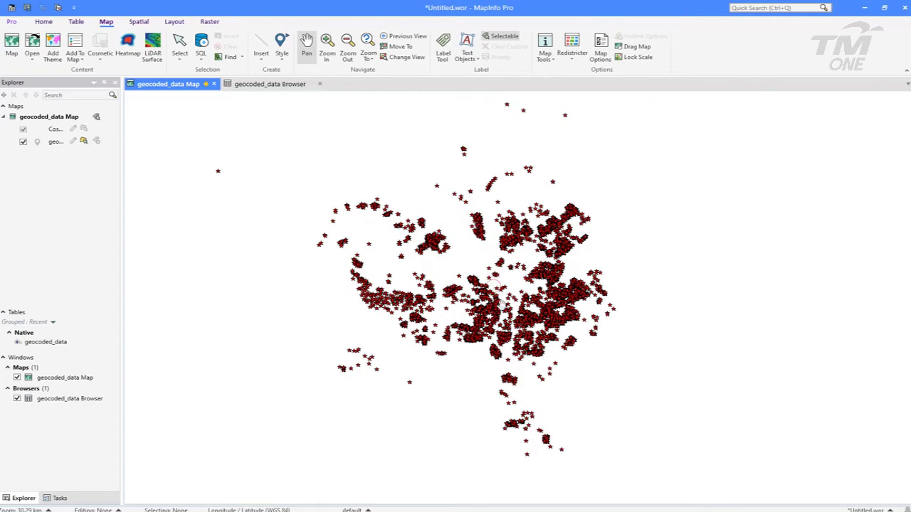
scroll(501, 304, up, 1)
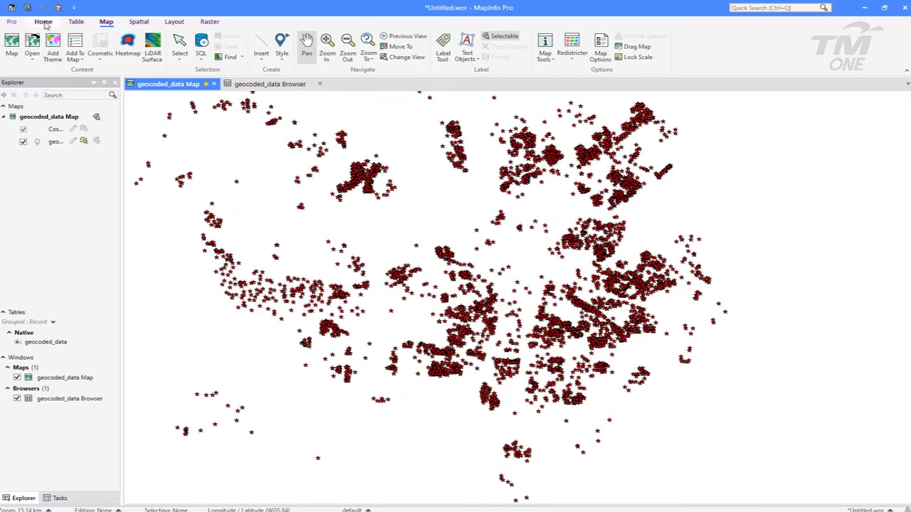
click(34, 58)
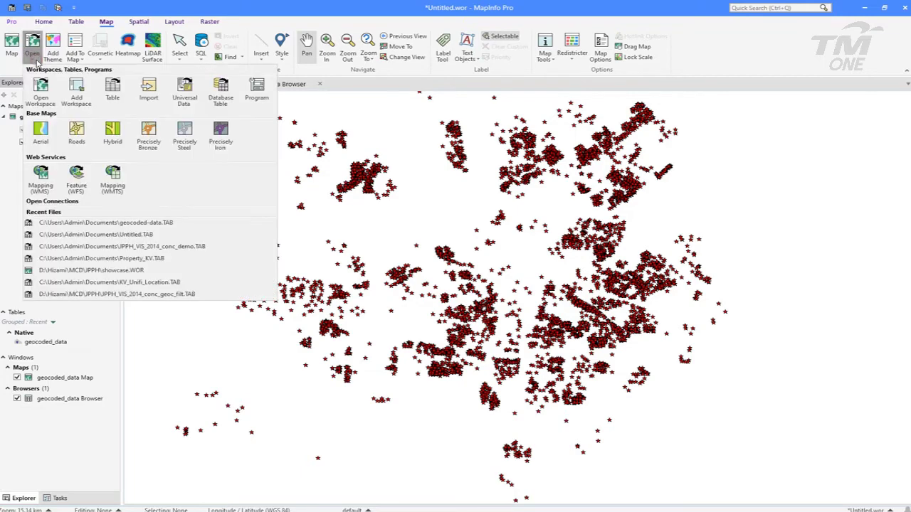
Choose the Smarty Prod WMS server in the Mapping (WMS) dialog and review its connection details
click(38, 176)
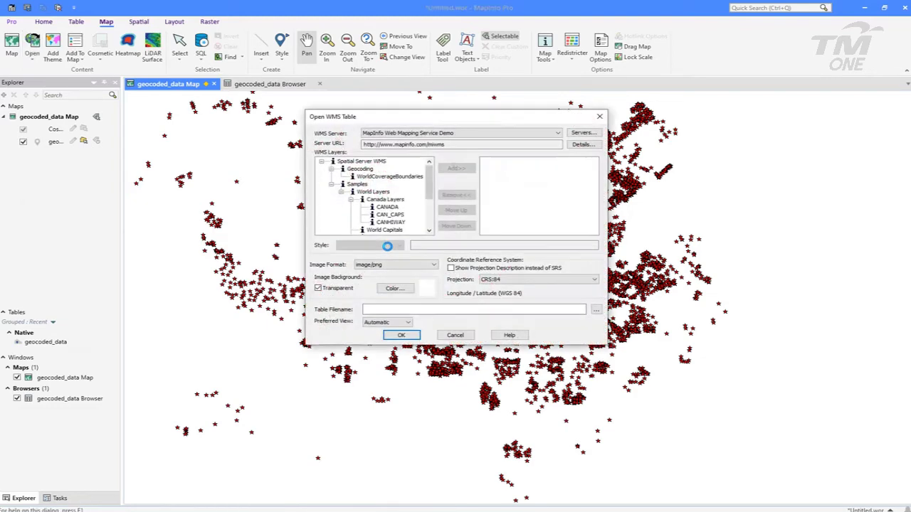
click(558, 133)
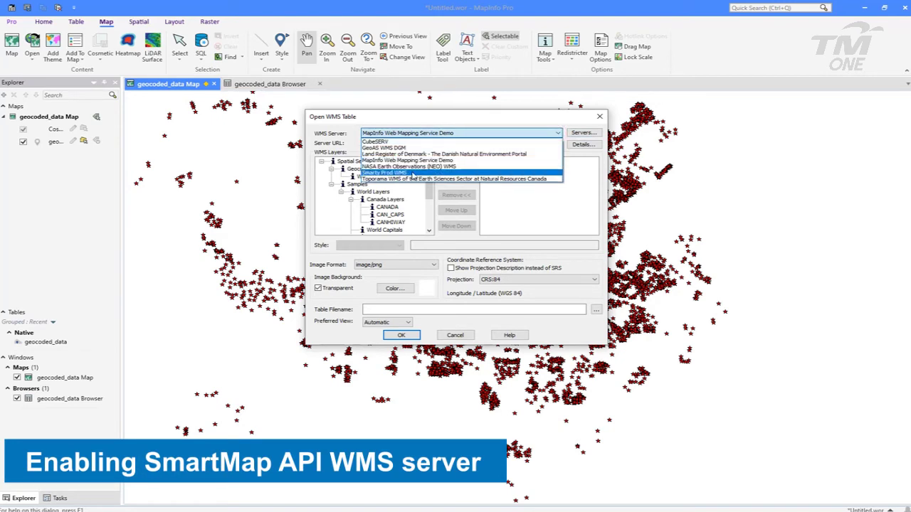
click(413, 175)
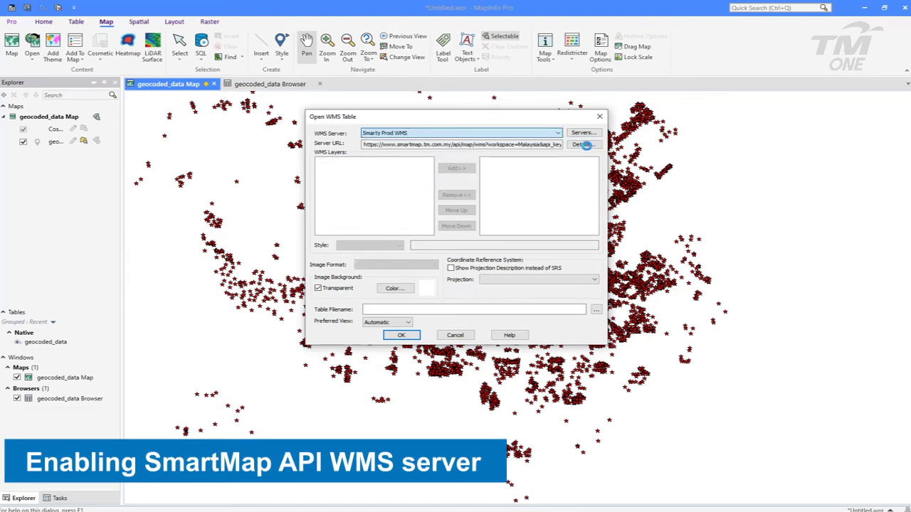
click(586, 145)
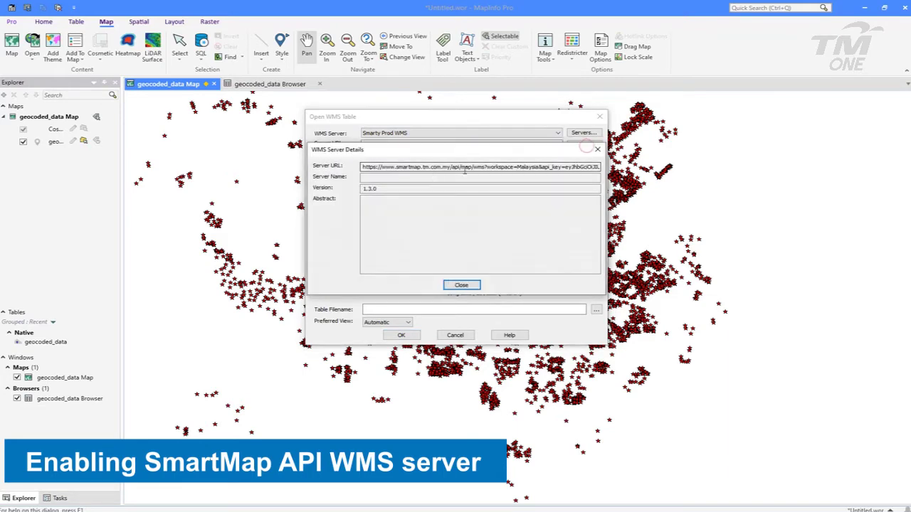
drag(380, 167, 524, 166)
click(523, 167)
click(463, 285)
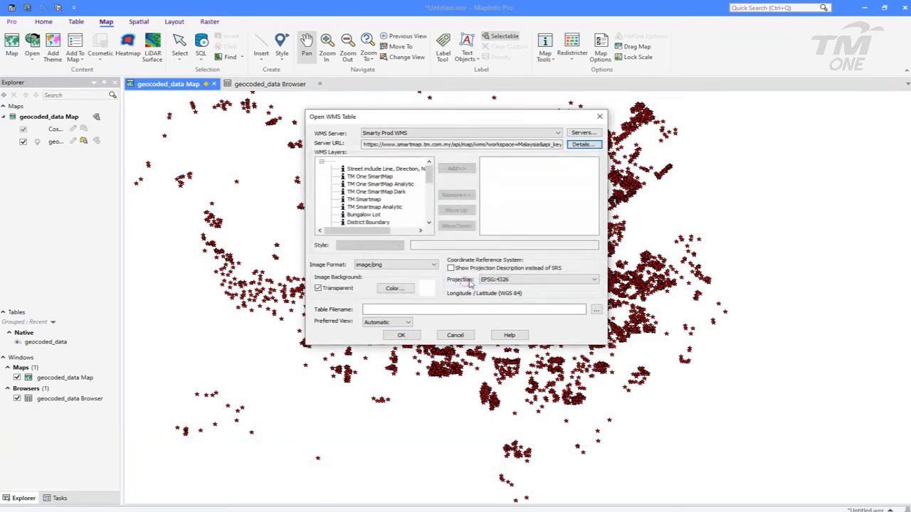
Add the TM One SmartMap Analytic layer and load it into the map
click(404, 185)
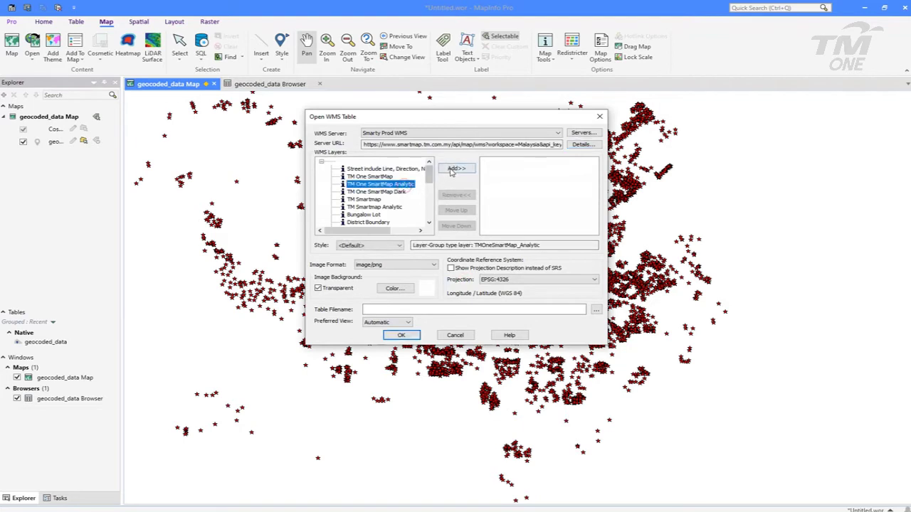
click(452, 170)
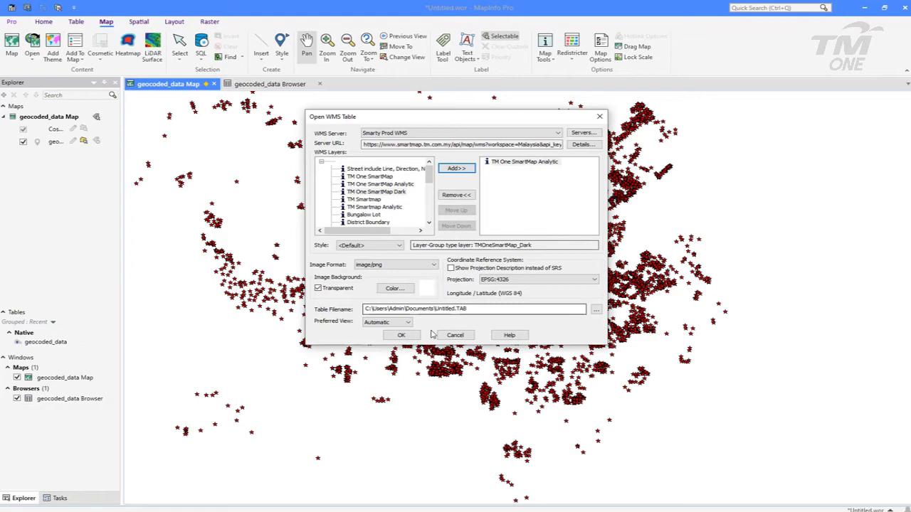
click(403, 336)
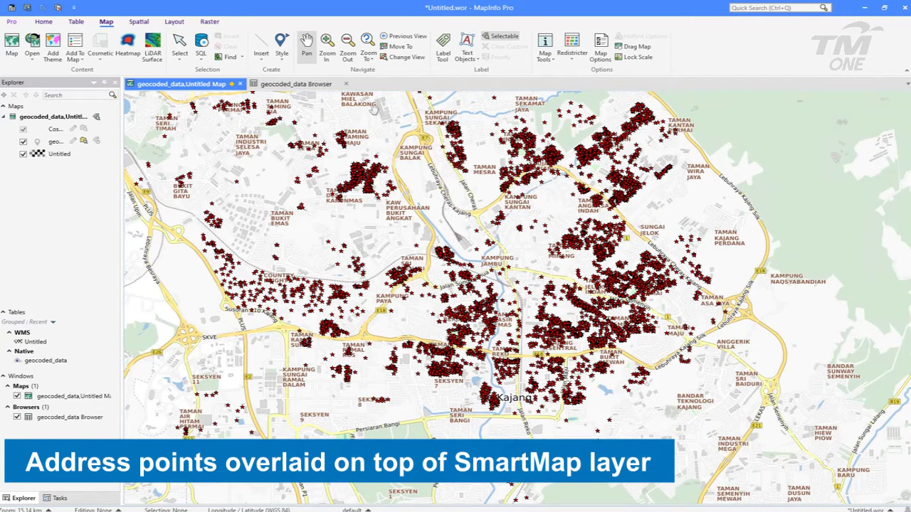
Pan and zoom in on Taman Kajang Mewah until the Jalan Kajang Mewah house lots fill the view
drag(572, 336, 475, 246)
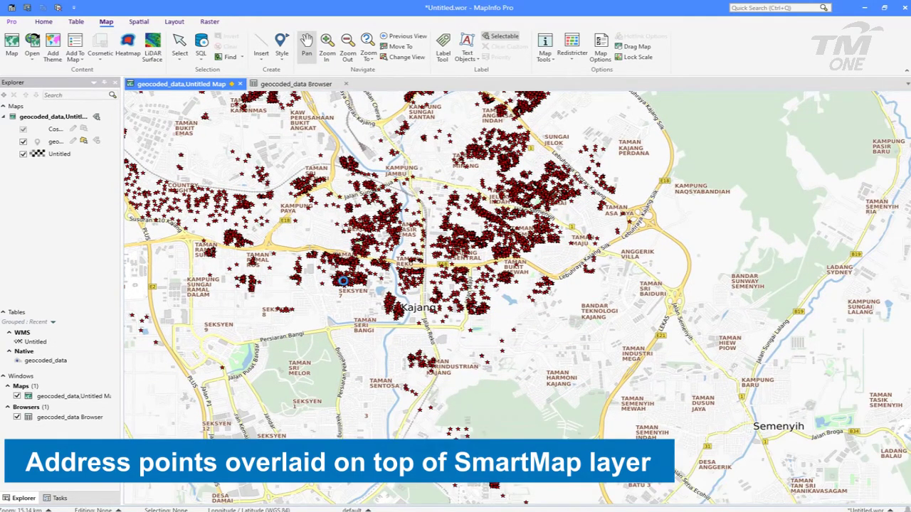
scroll(363, 279, up, 1)
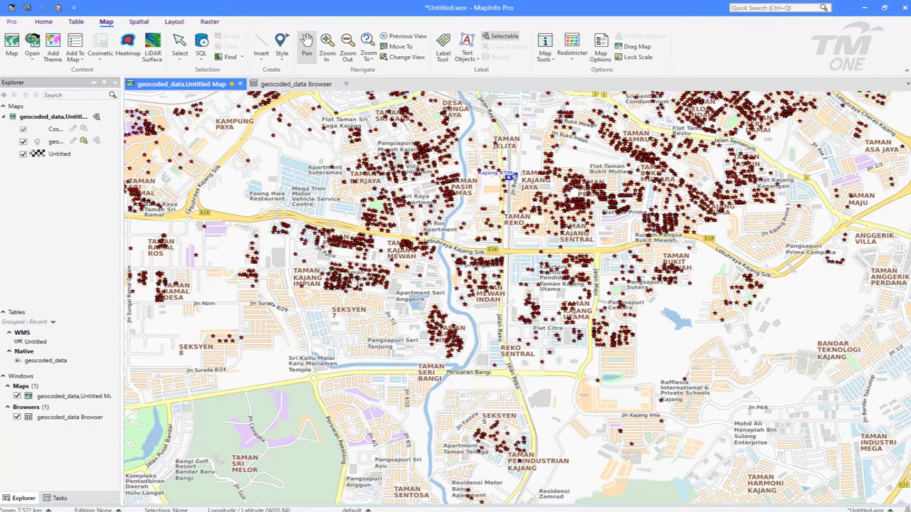
scroll(355, 282, up, 2)
drag(456, 298, 460, 257)
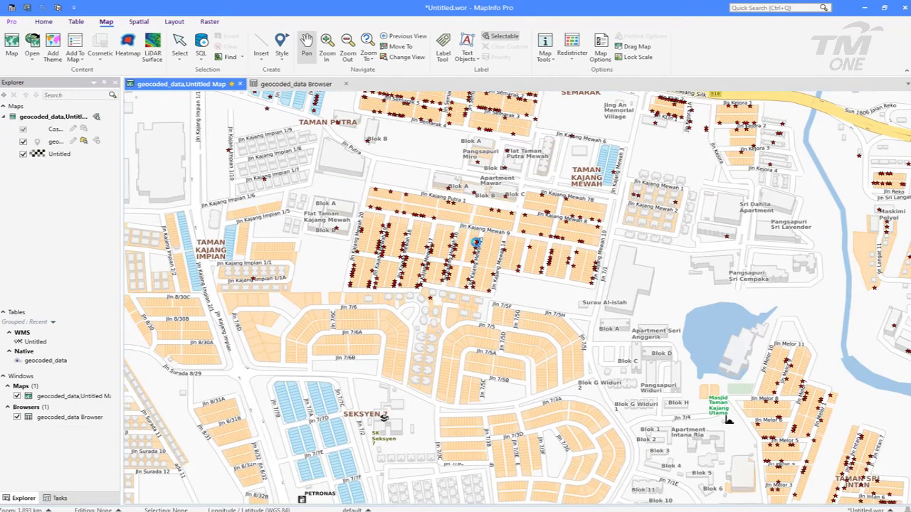
scroll(476, 243, up, 1)
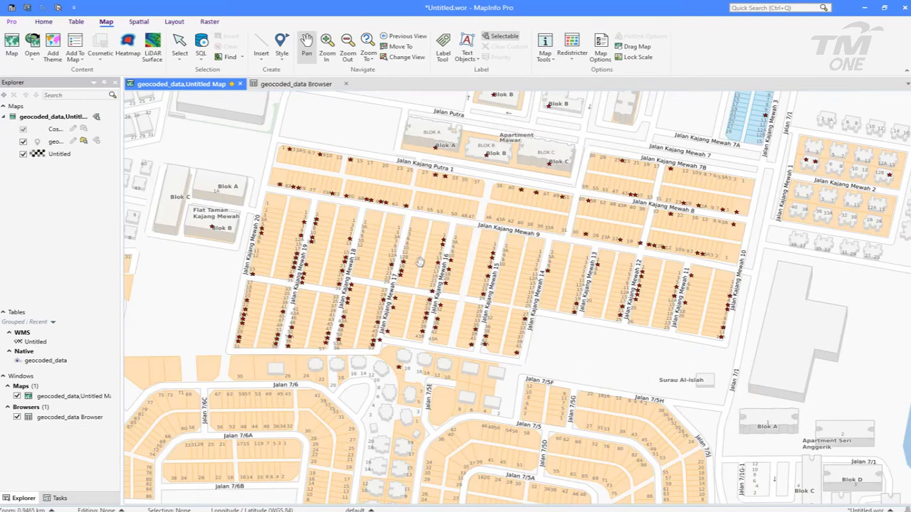
drag(375, 273, 429, 233)
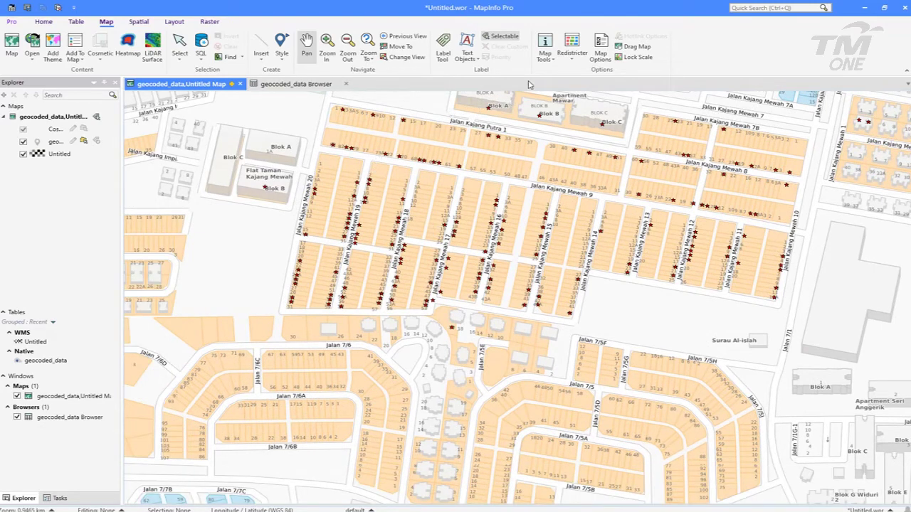
click(546, 54)
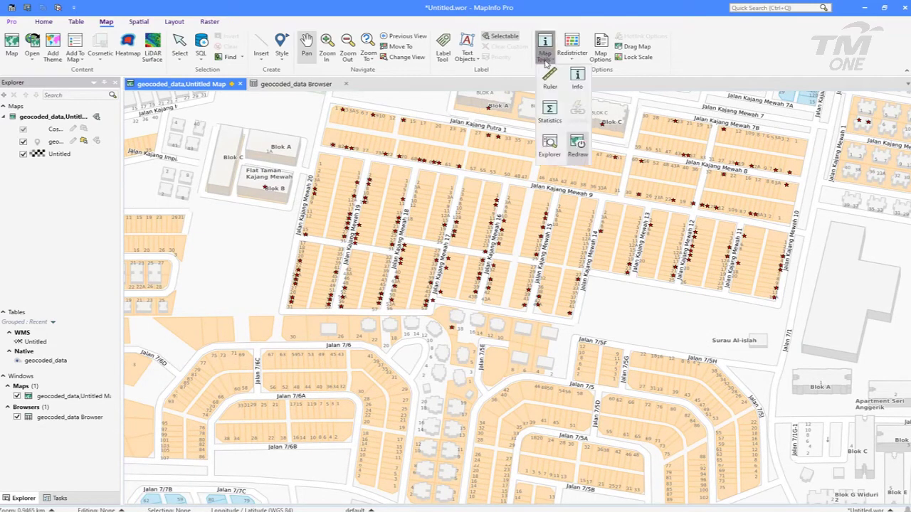
click(577, 78)
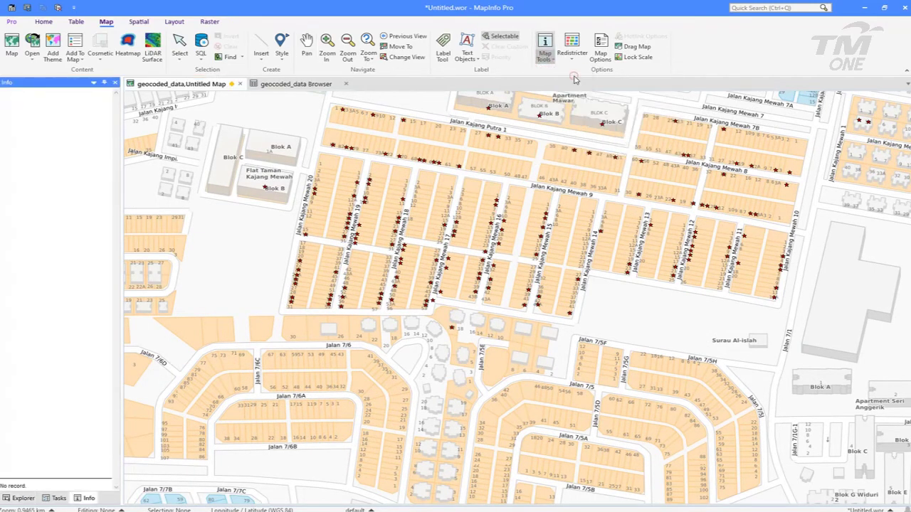
click(445, 225)
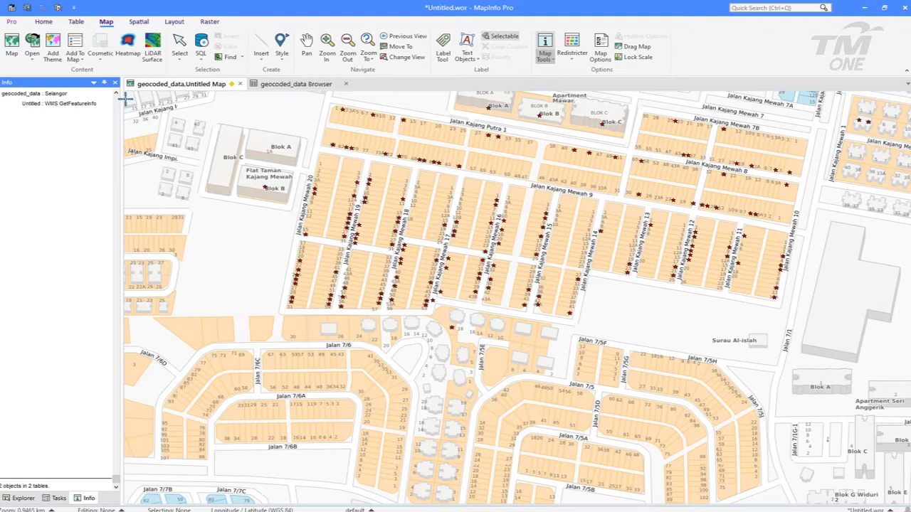
click(93, 84)
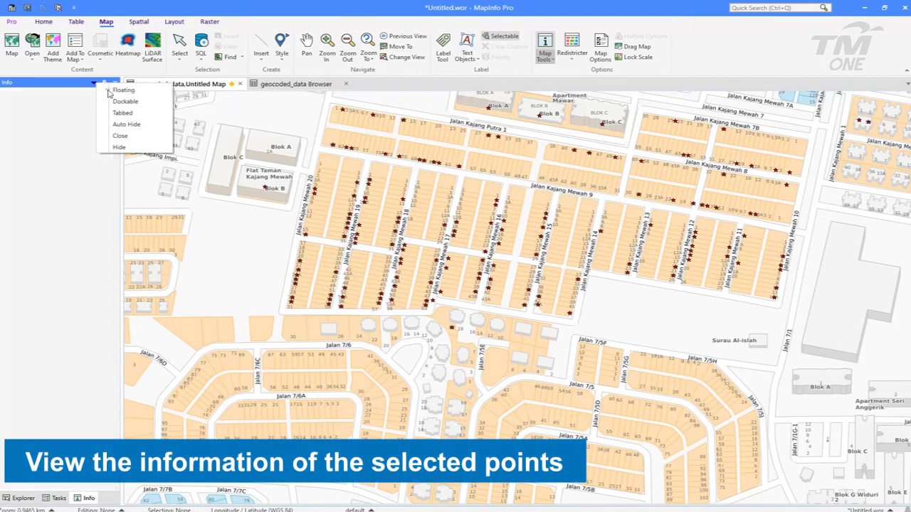
click(117, 90)
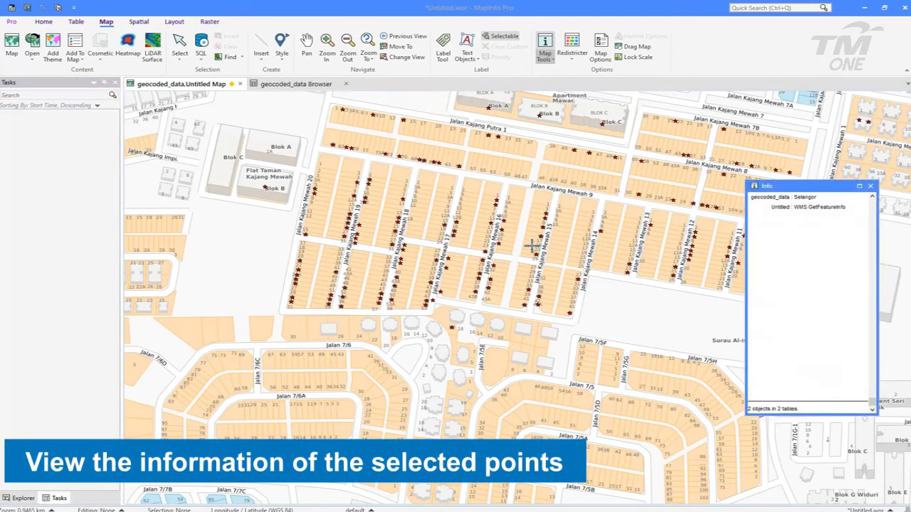
scroll(614, 225, up, 2)
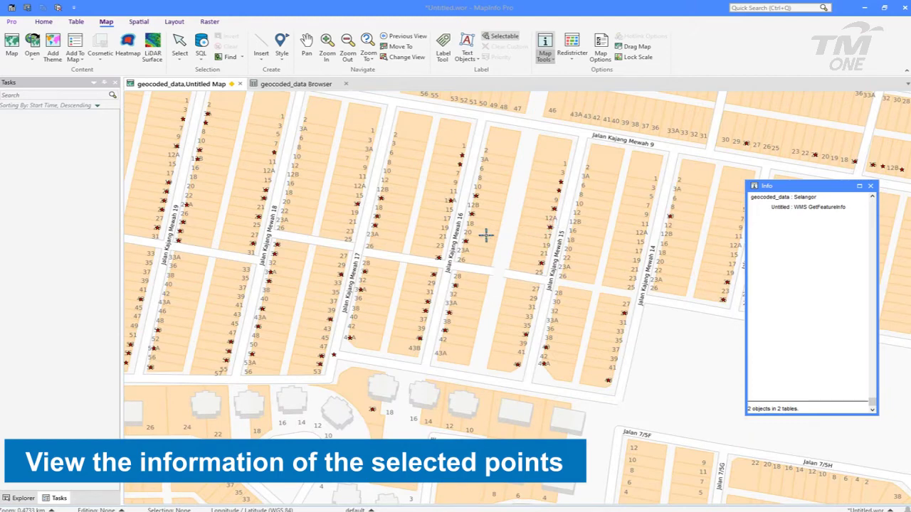
click(465, 241)
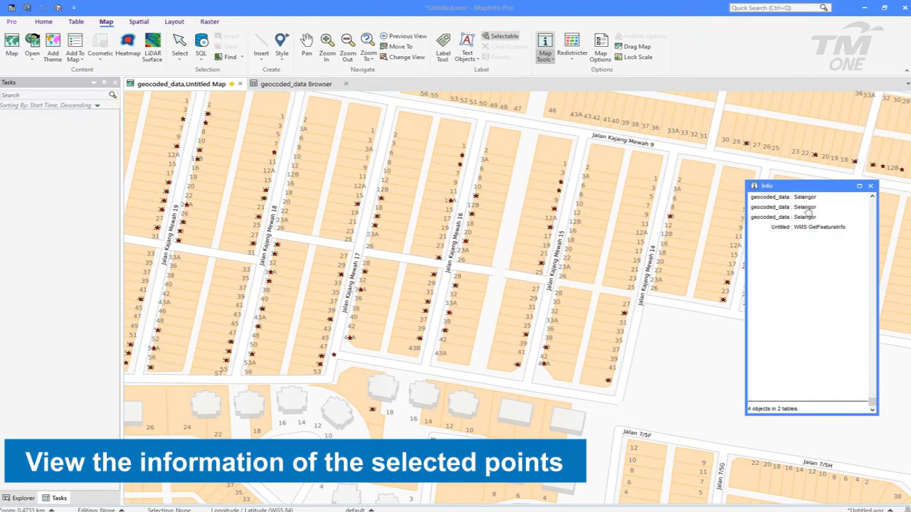
click(808, 207)
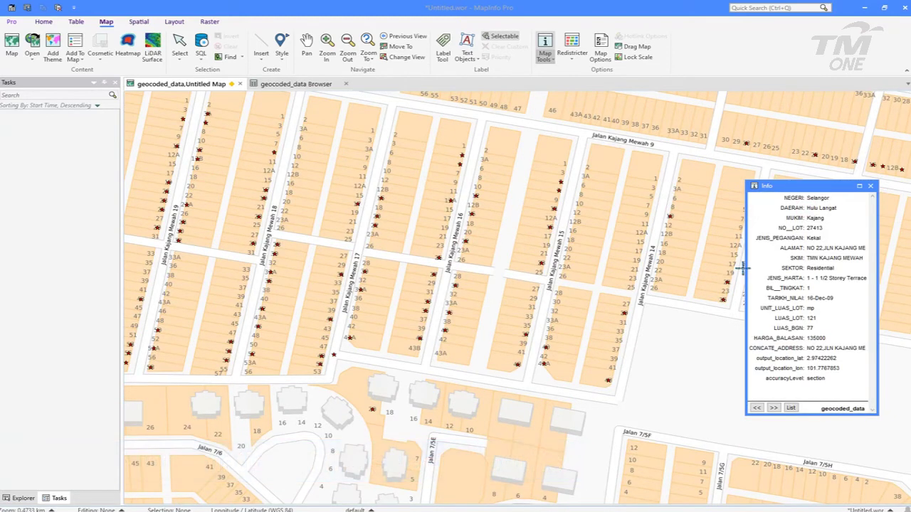
drag(745, 267, 697, 268)
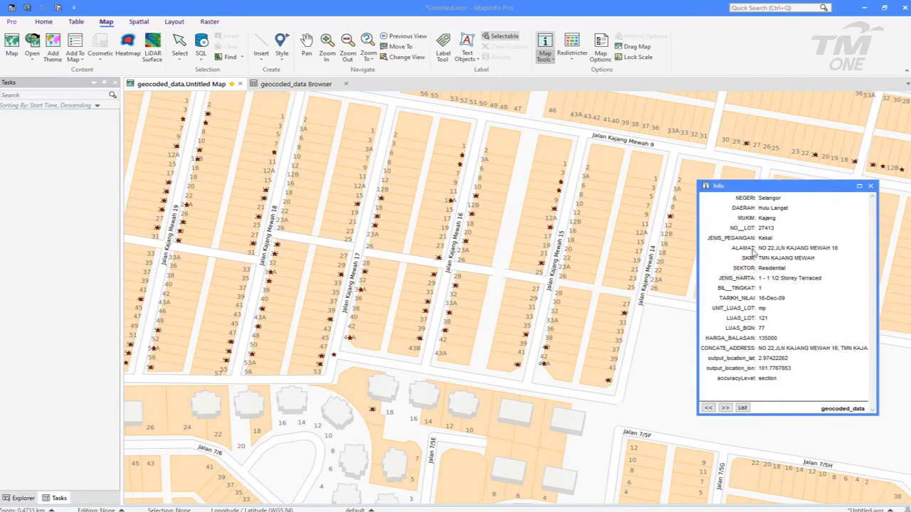
click(476, 193)
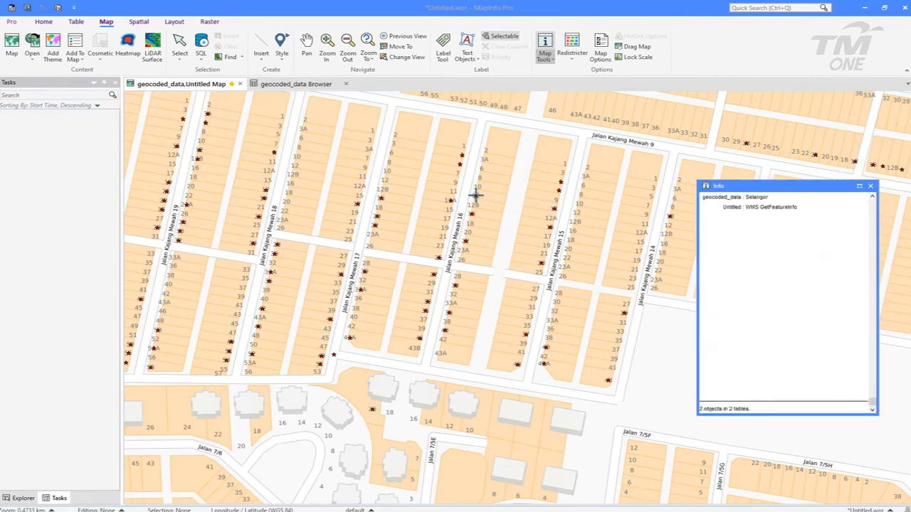
click(756, 200)
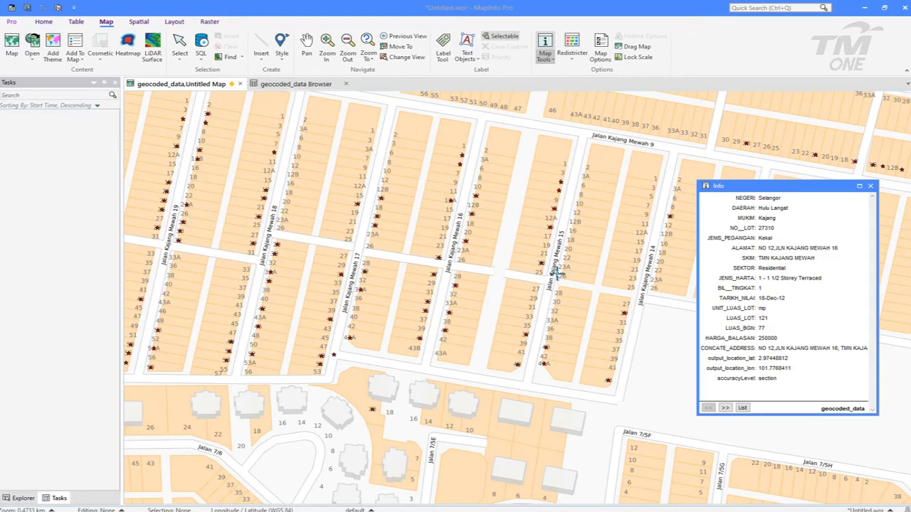
click(541, 262)
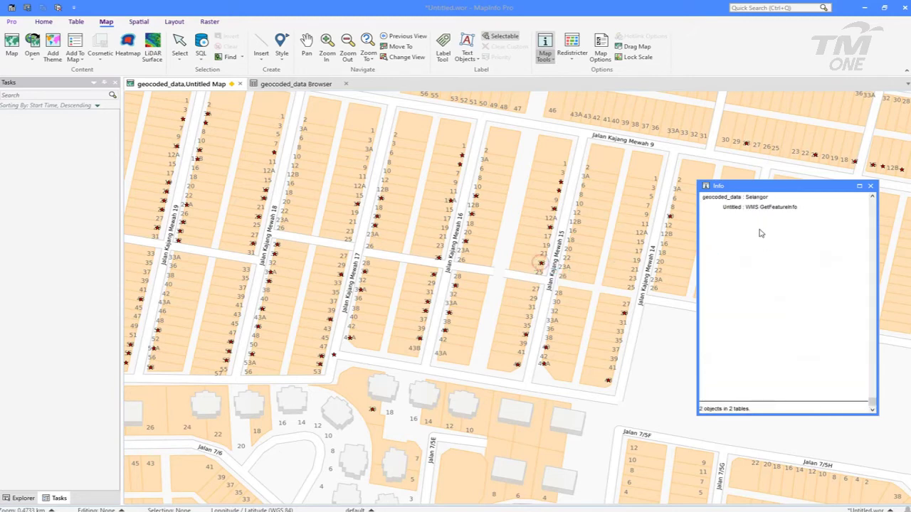
click(753, 199)
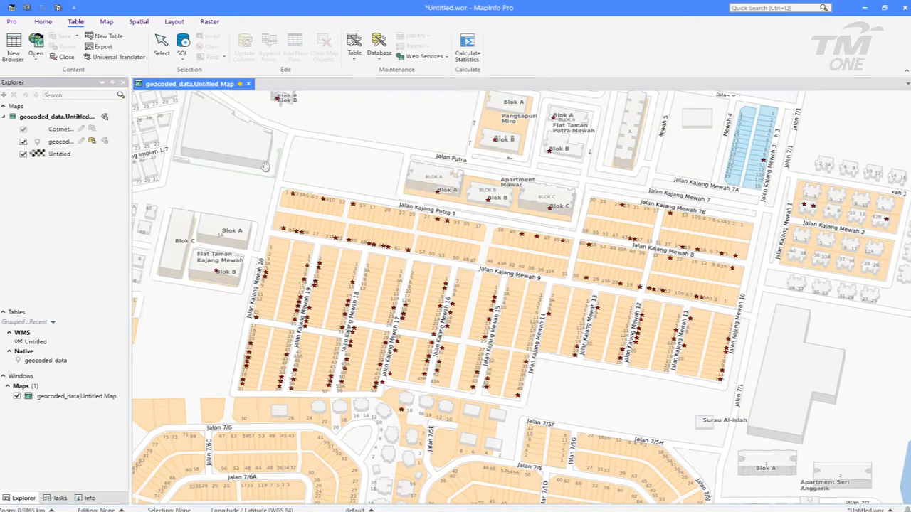
Open a WFS feature layer from Geoserver Prod WFS, select Property_KV, and bring up its Row Filter
click(29, 61)
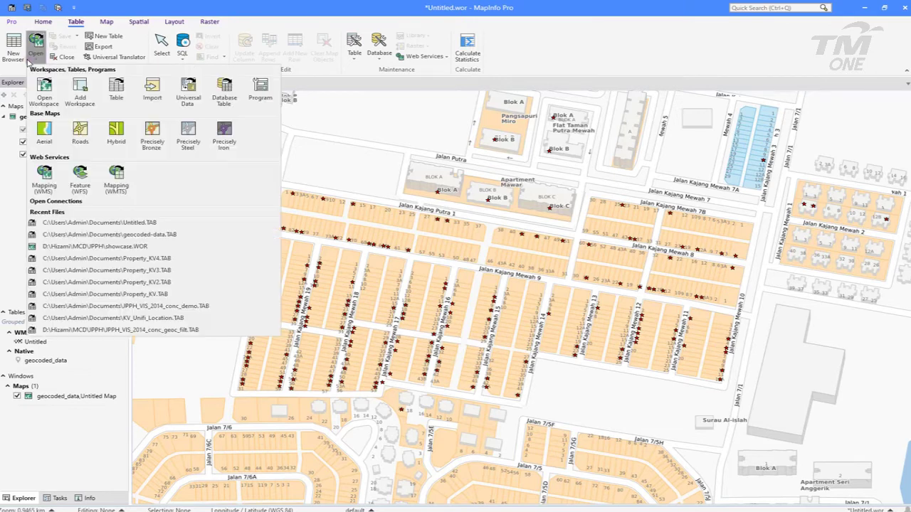
click(76, 179)
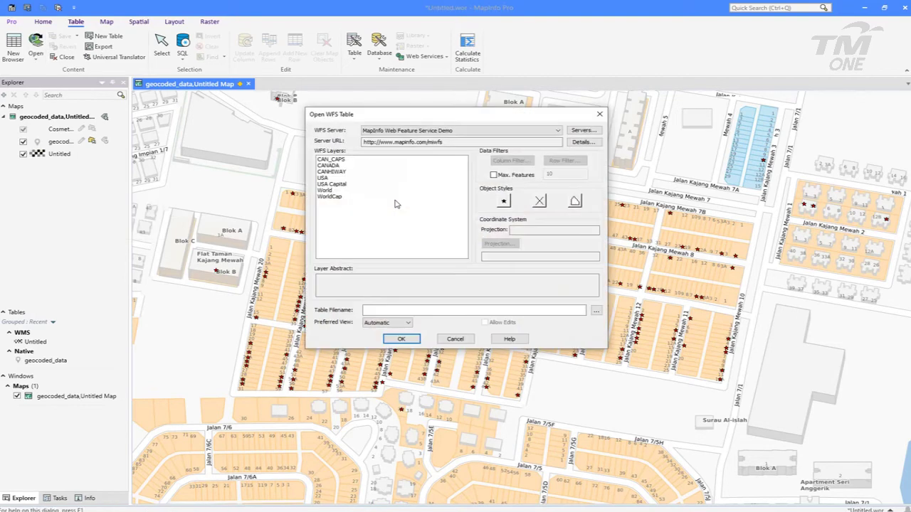
click(528, 134)
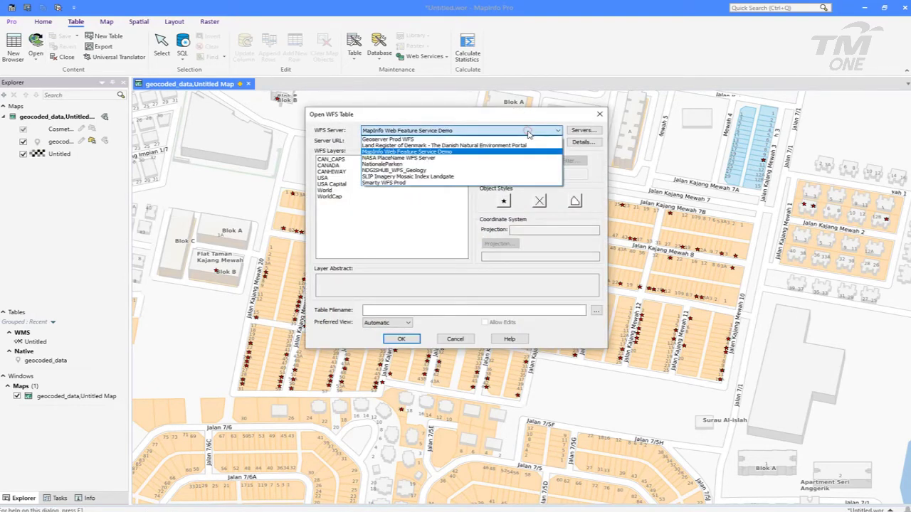
click(501, 141)
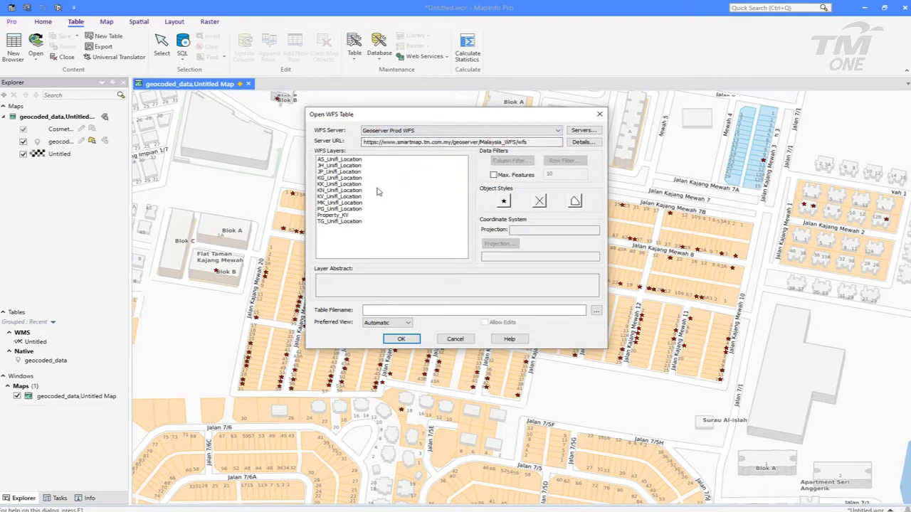
click(344, 216)
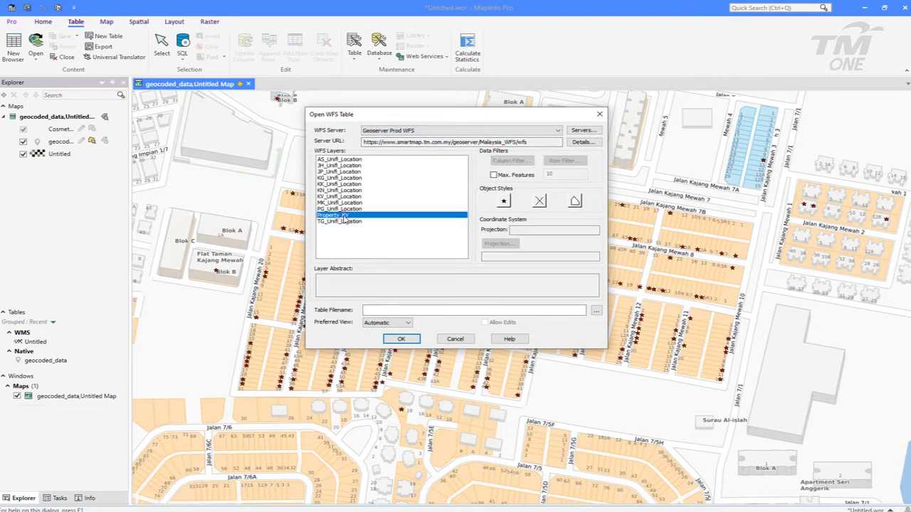
click(555, 162)
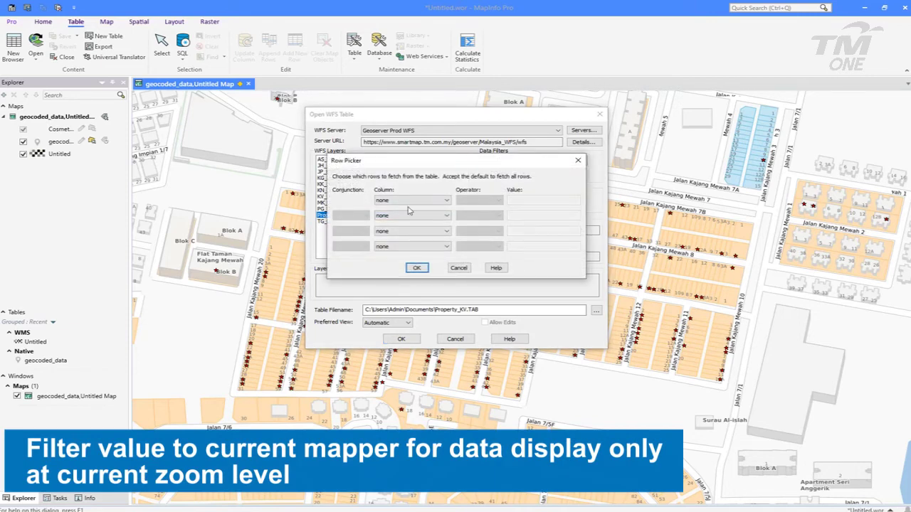
Filter Property_KV rows by geom BBOX CURRENT_MAPPER, then bring up its point Symbol Style
click(411, 201)
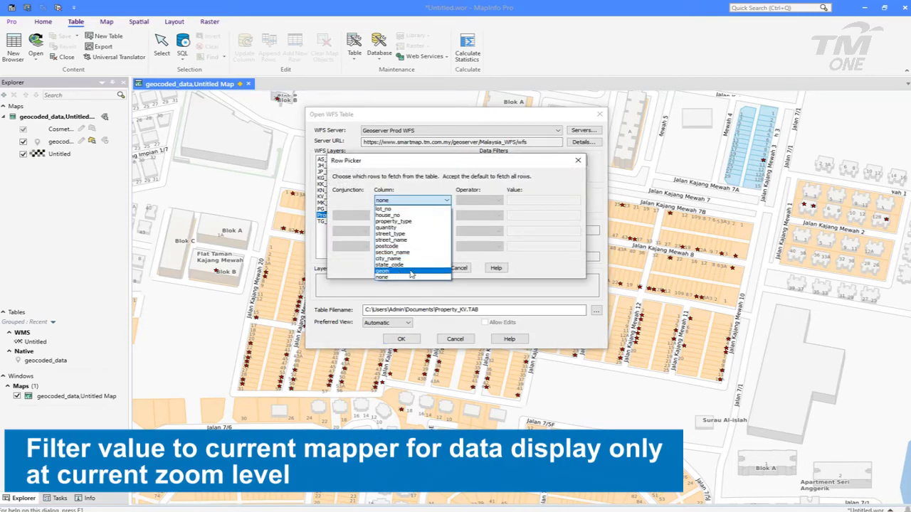
click(416, 273)
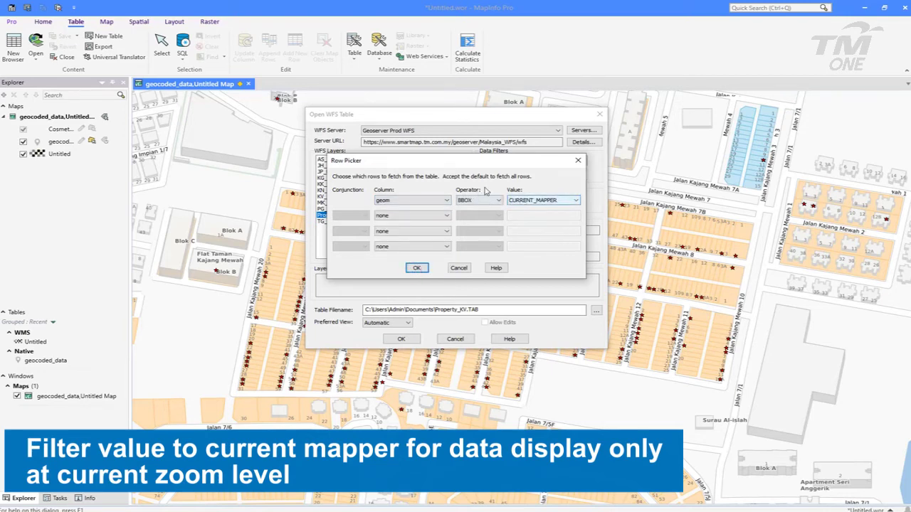
click(482, 200)
click(484, 204)
click(541, 200)
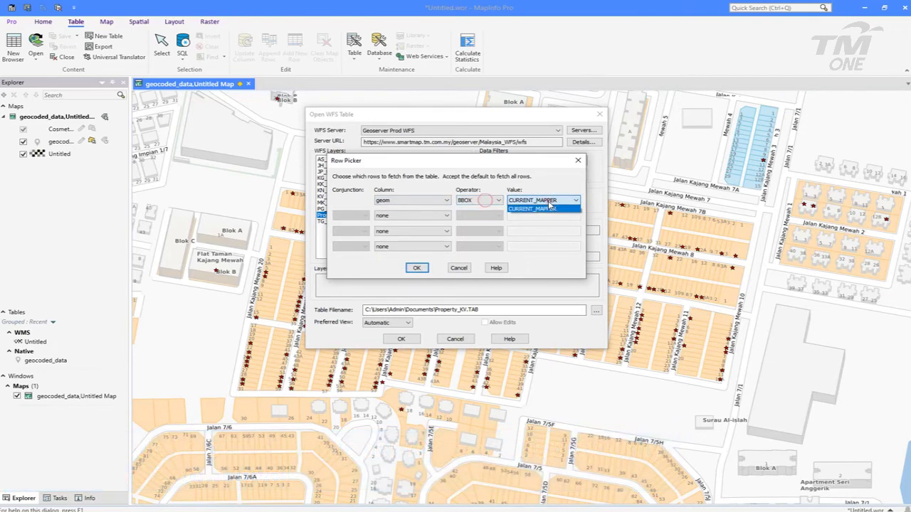
click(546, 207)
click(414, 270)
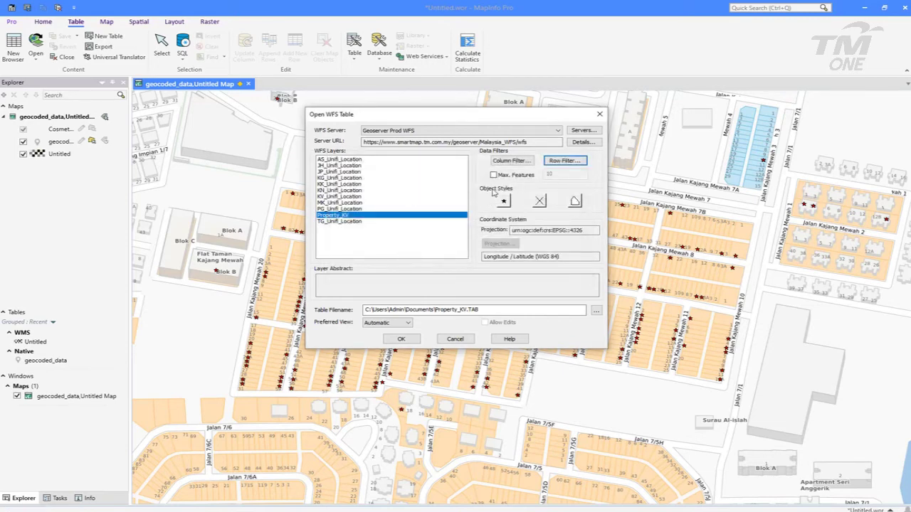
click(505, 202)
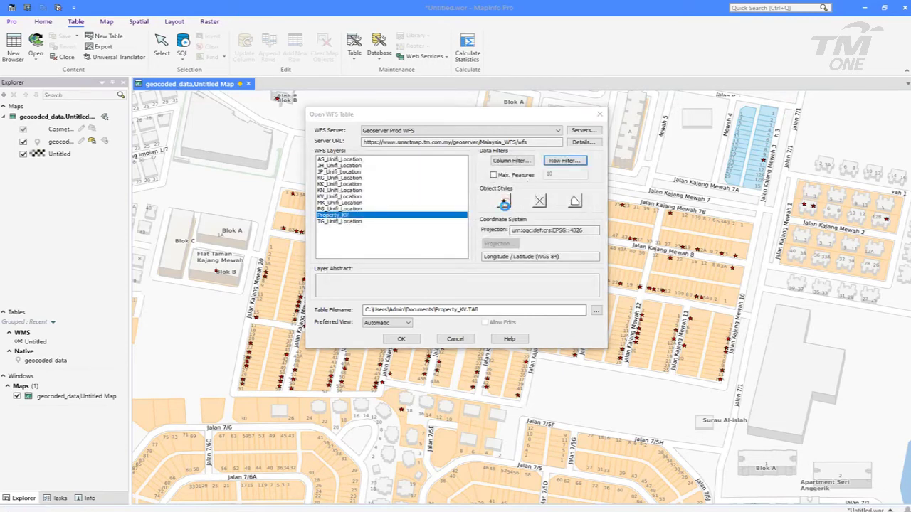
click(456, 183)
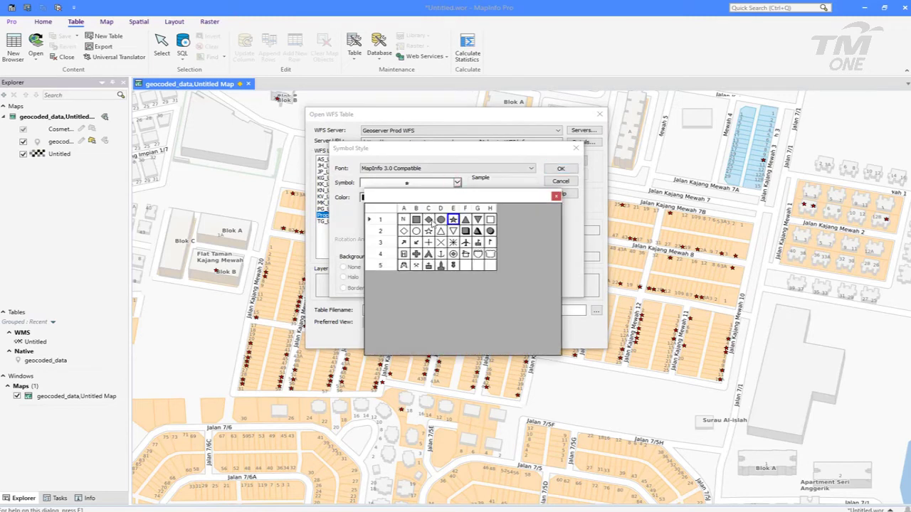
Make the Property_KV point symbol a blue diamond
click(428, 220)
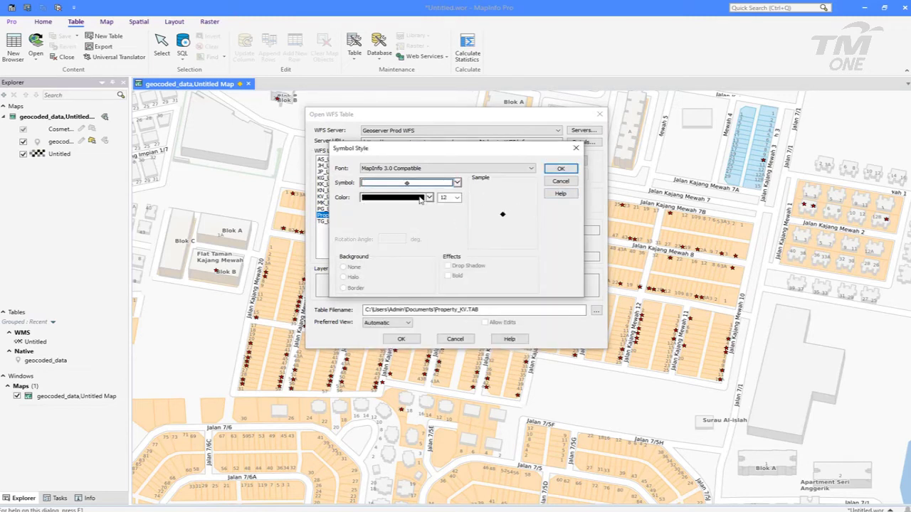
click(429, 199)
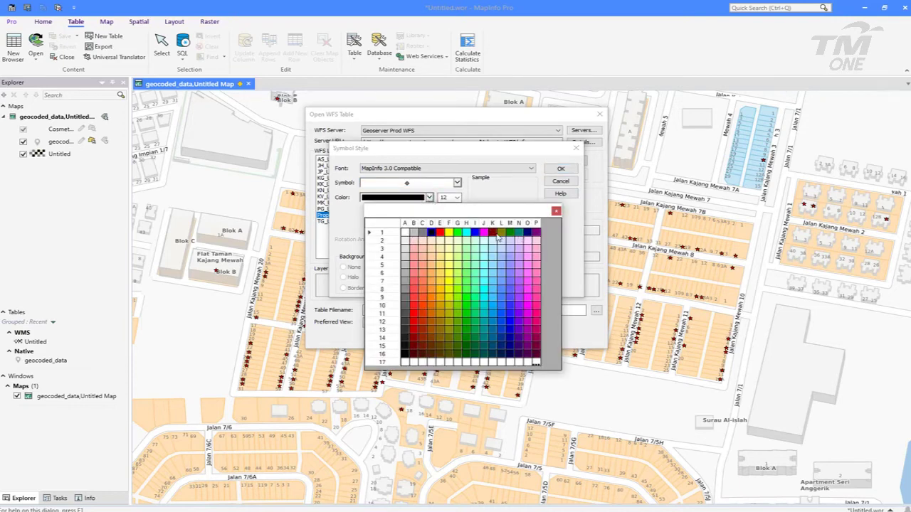
click(474, 234)
click(561, 170)
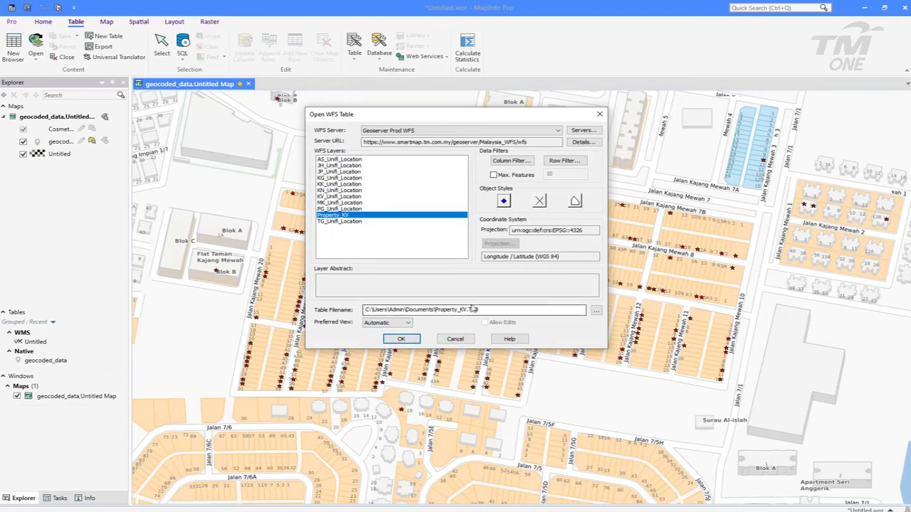
Load the Property_KV WFS table, overwriting the existing Property_KV.TAB
click(402, 340)
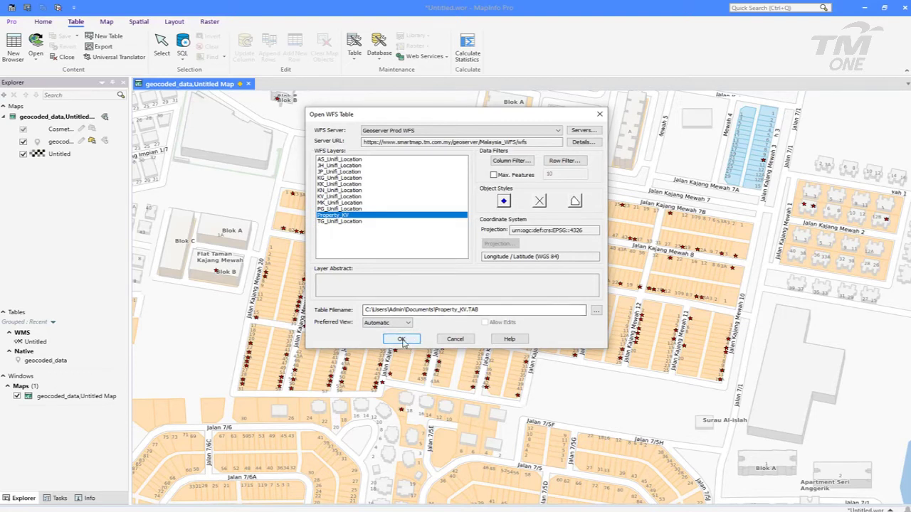
click(402, 339)
click(402, 340)
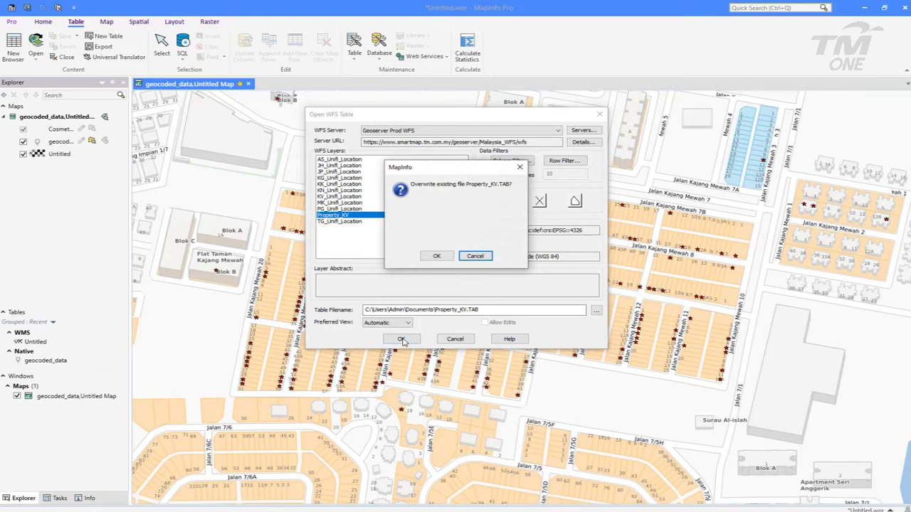
click(437, 256)
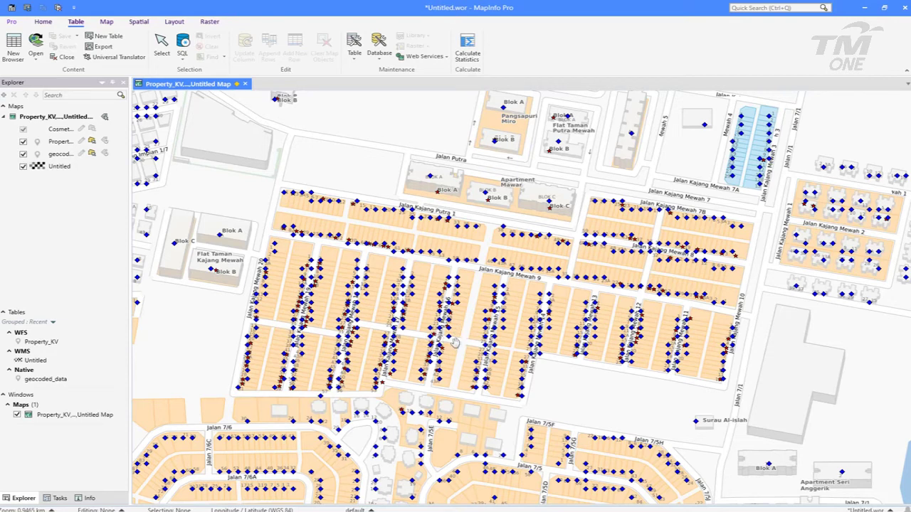
Zoom in on the Jalan Kajang Mewah blocks to see the blue Property_KV diamonds
scroll(433, 357, up, 1)
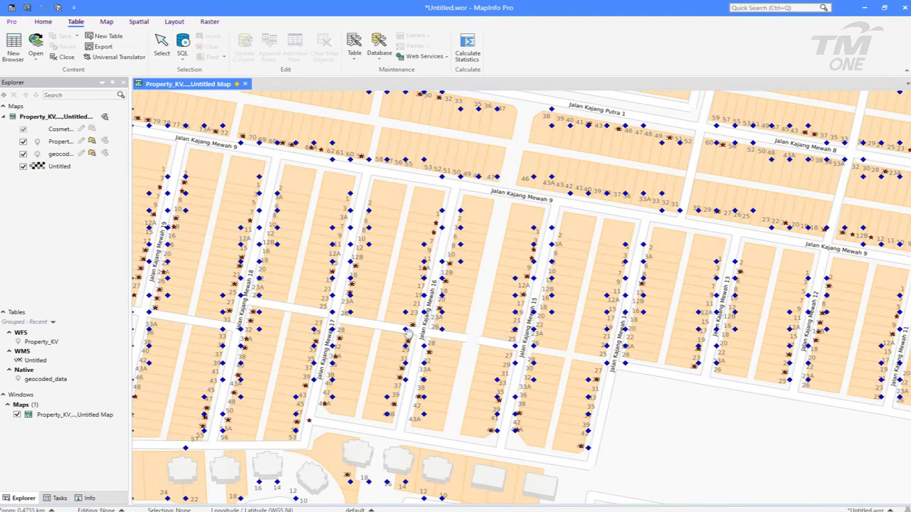
scroll(427, 326, up, 1)
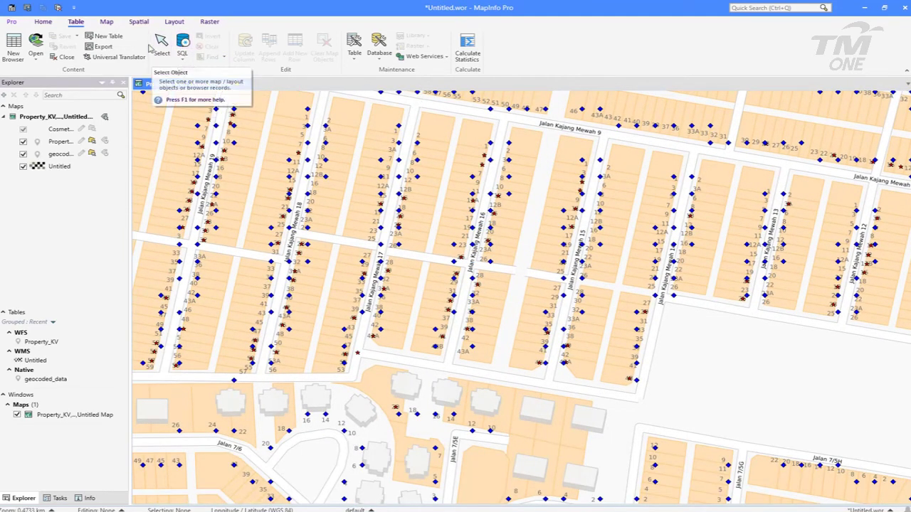
Query a property point with the Info tool and set the Info panel to Floating
click(106, 22)
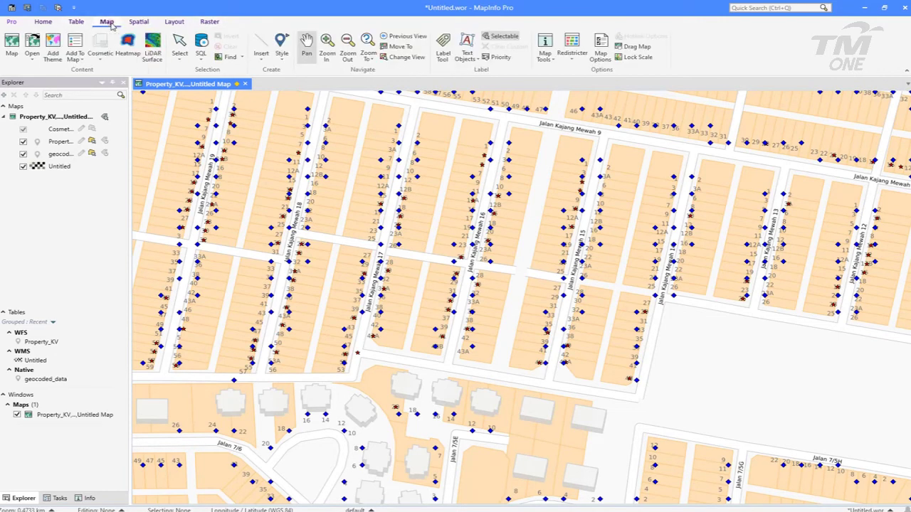
click(544, 50)
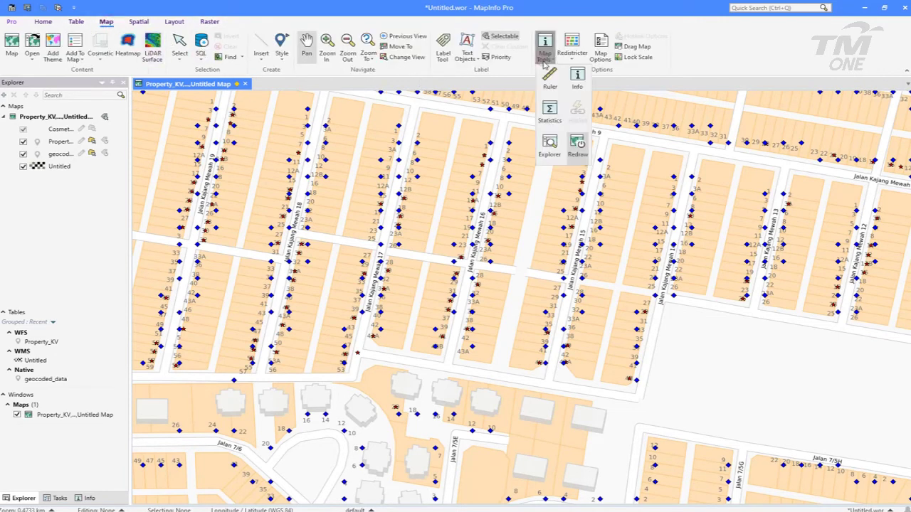
click(578, 78)
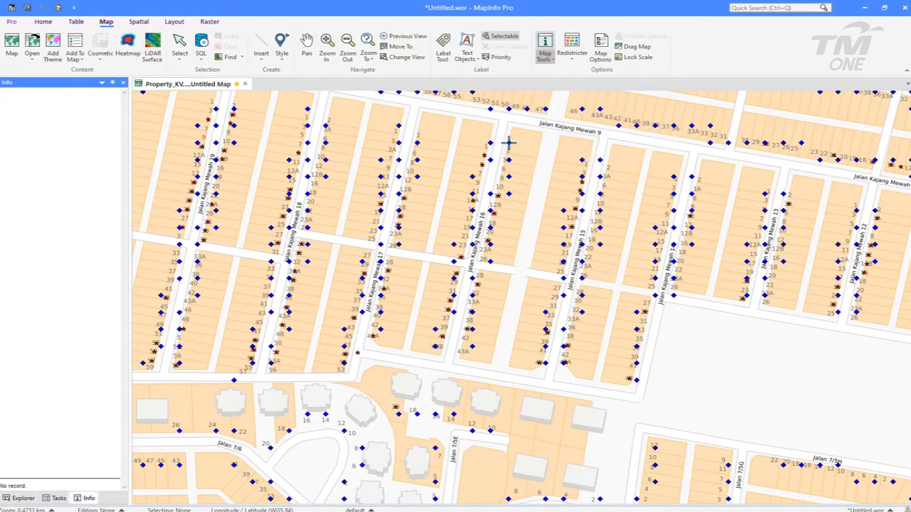
click(582, 160)
click(44, 94)
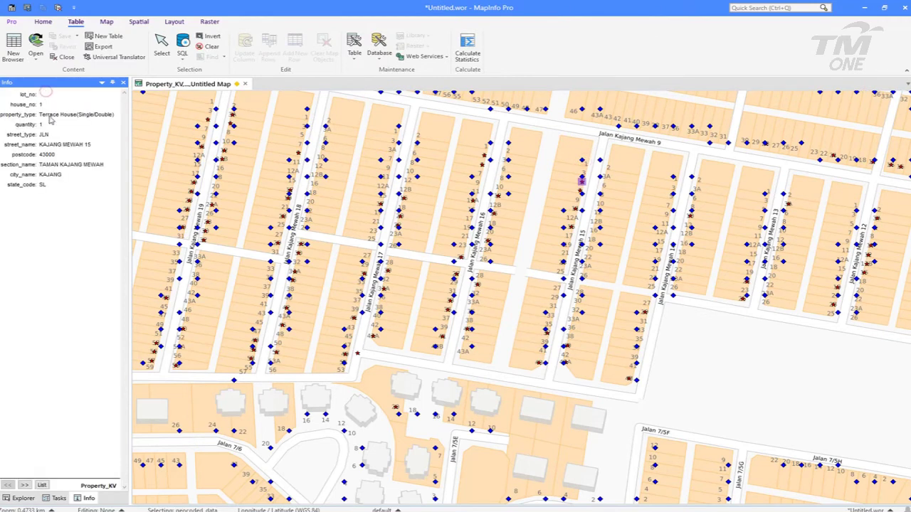
click(103, 82)
click(127, 90)
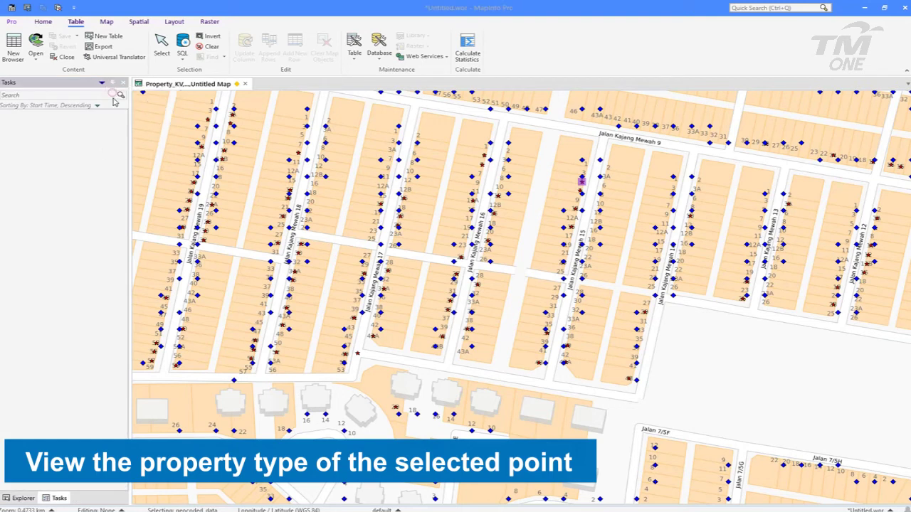
click(489, 142)
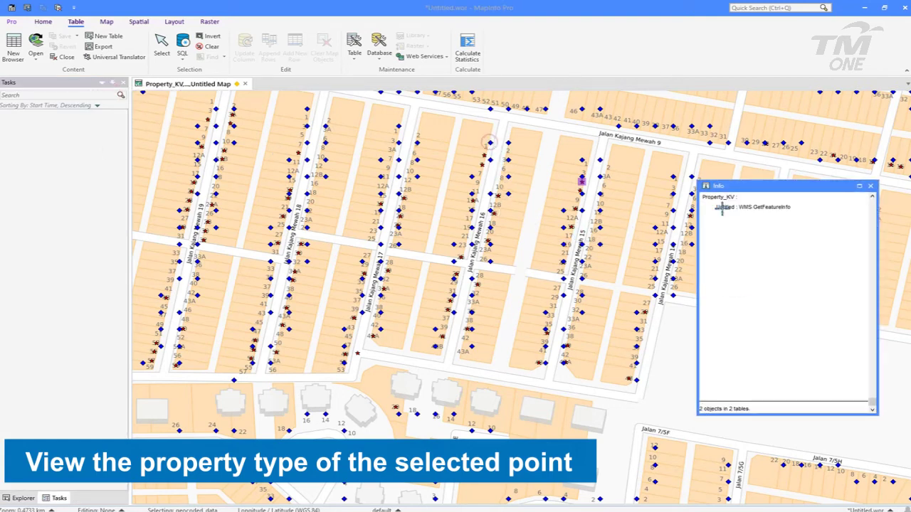
click(725, 199)
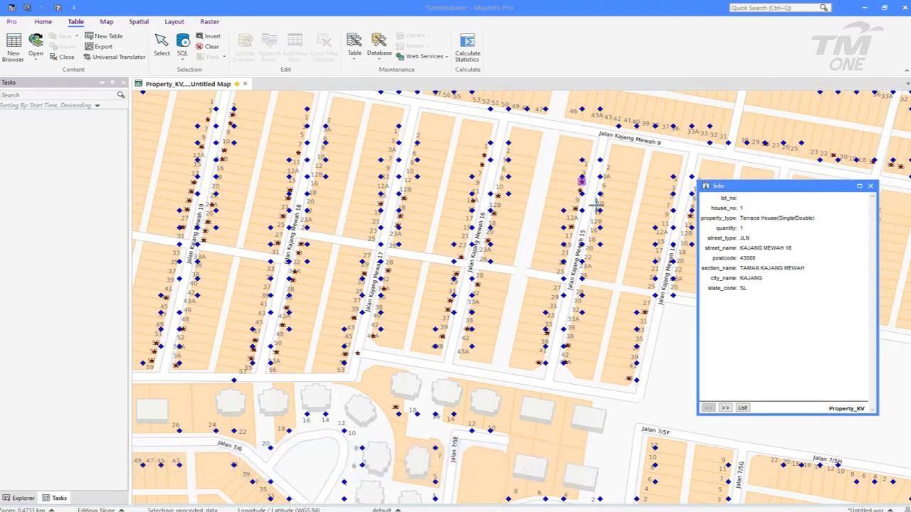
click(415, 161)
click(721, 205)
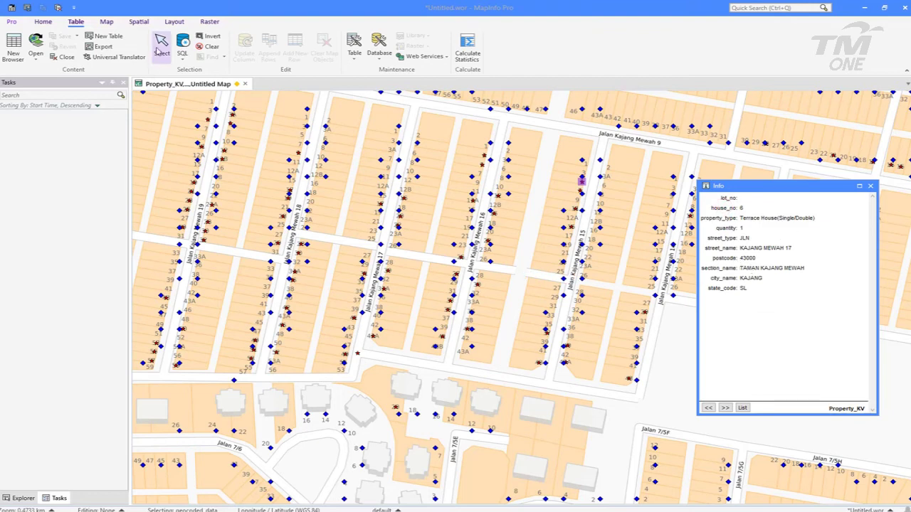
click(49, 24)
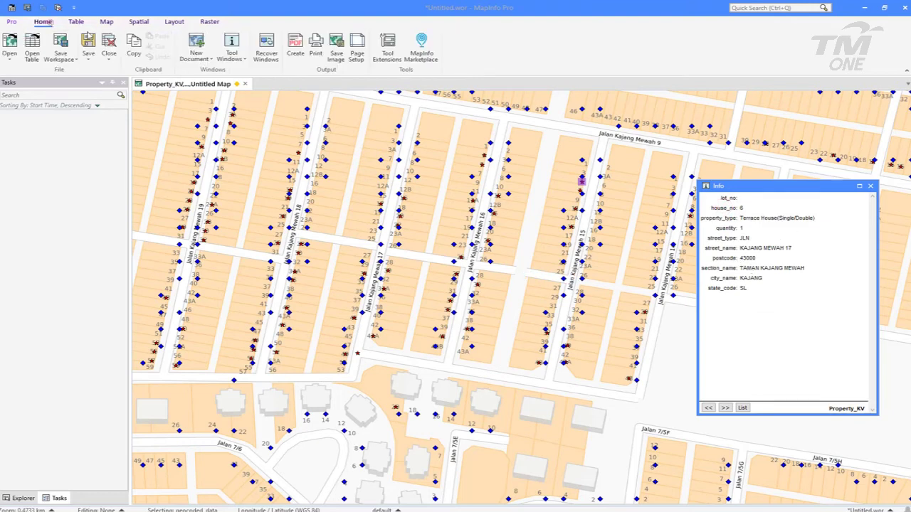
click(106, 22)
click(306, 41)
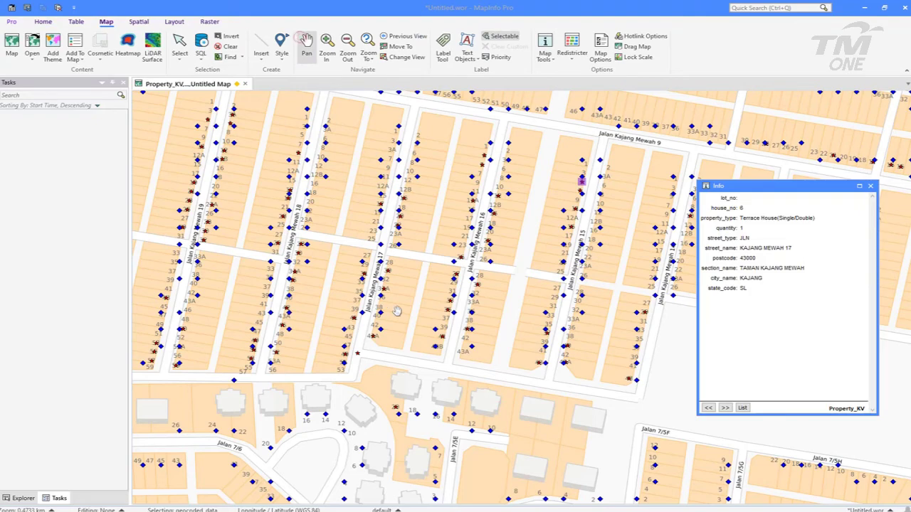
Zoom out, then zoom in and pan to centre the Jalan Kajang Raya blocks and park
scroll(371, 311, down, 1)
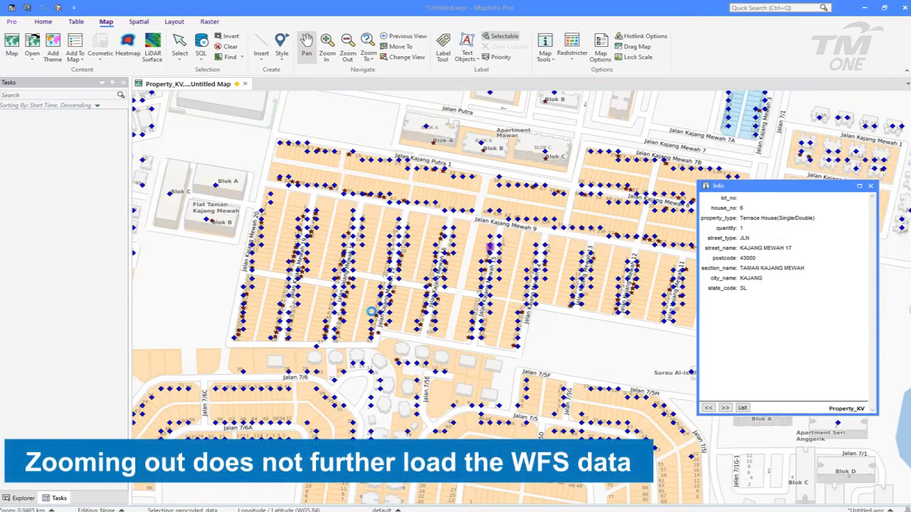
scroll(363, 311, down, 3)
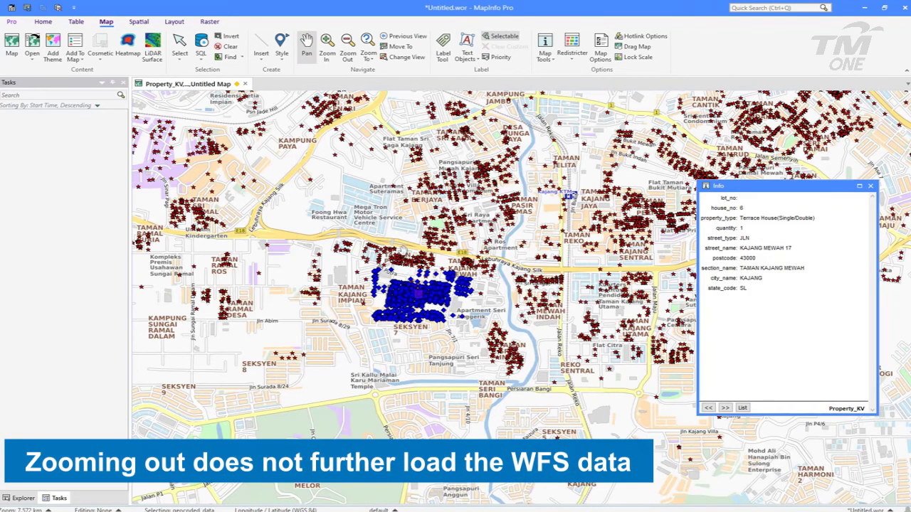
drag(420, 269, 404, 229)
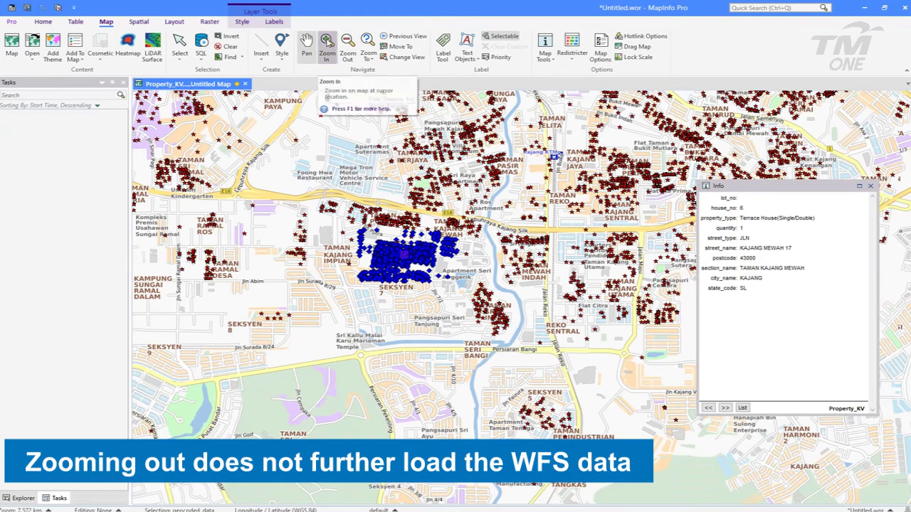
click(327, 44)
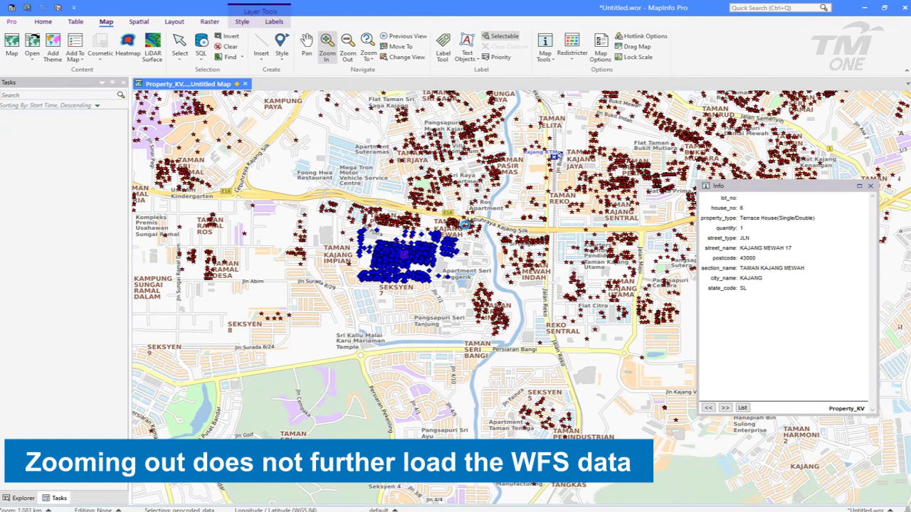
click(466, 225)
click(307, 44)
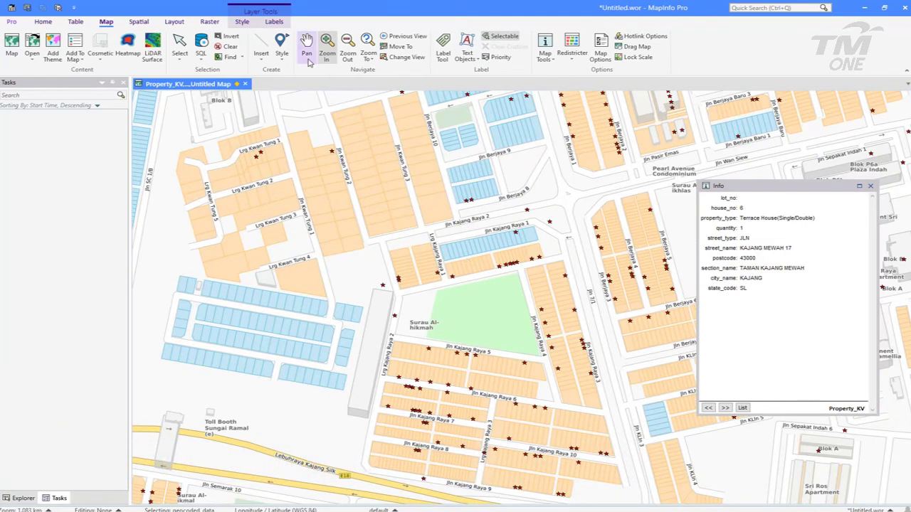
drag(523, 273, 393, 199)
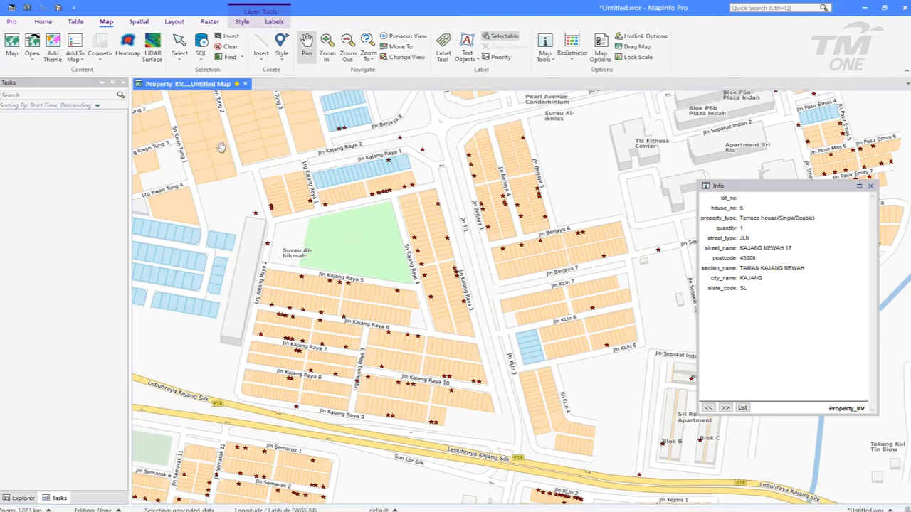
click(48, 24)
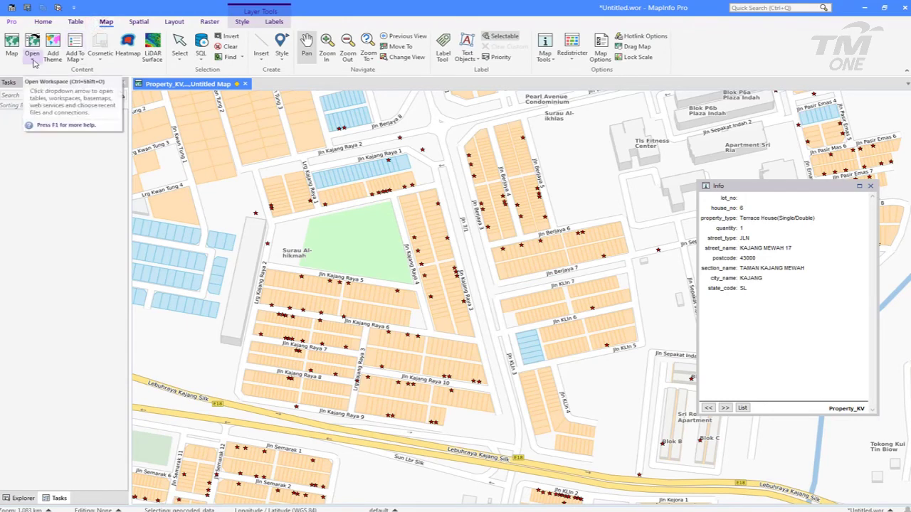
Start a new WFS layer and set its diamond point symbol to green
click(33, 62)
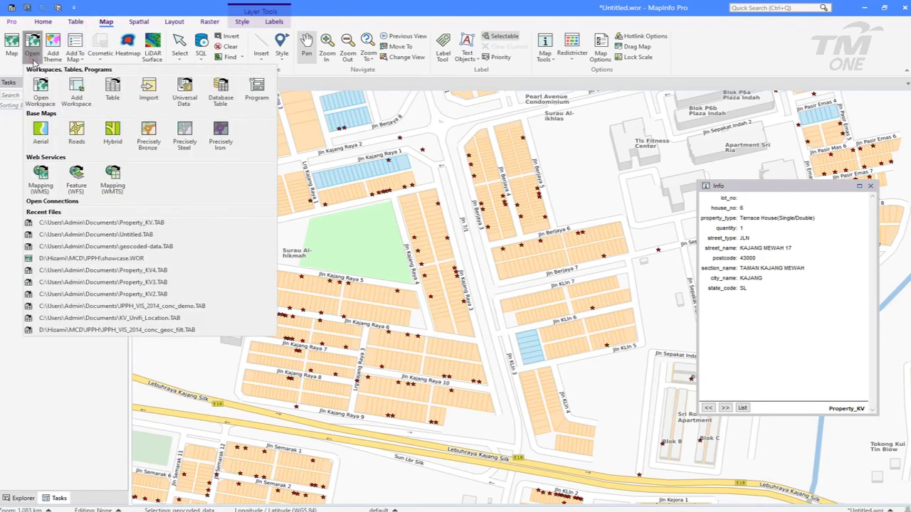
click(79, 178)
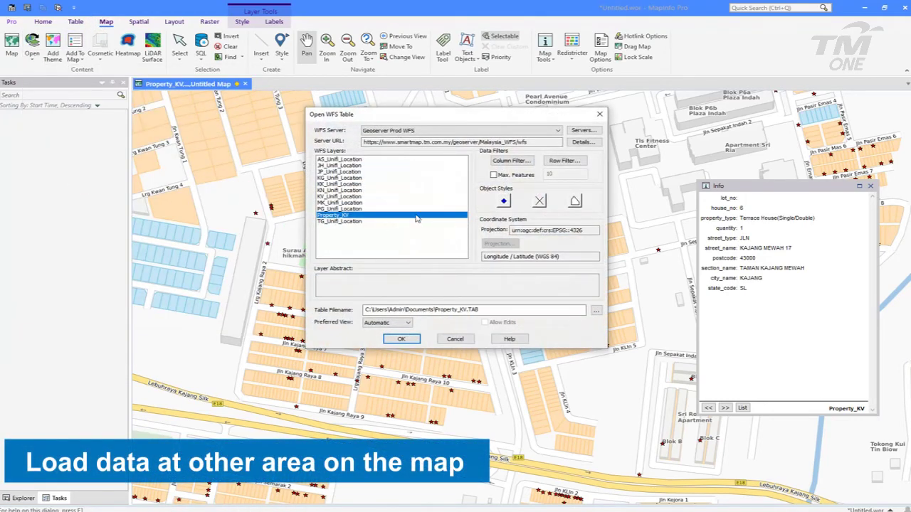
click(504, 202)
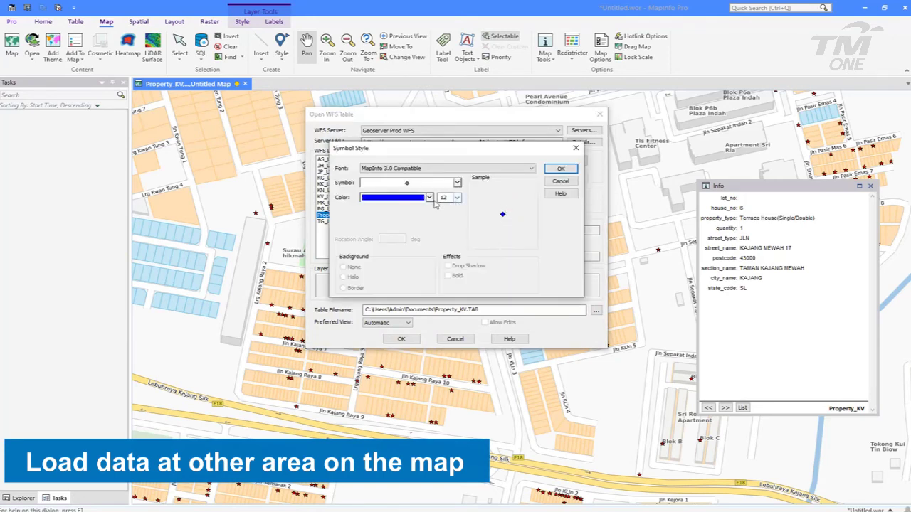
click(430, 199)
click(457, 233)
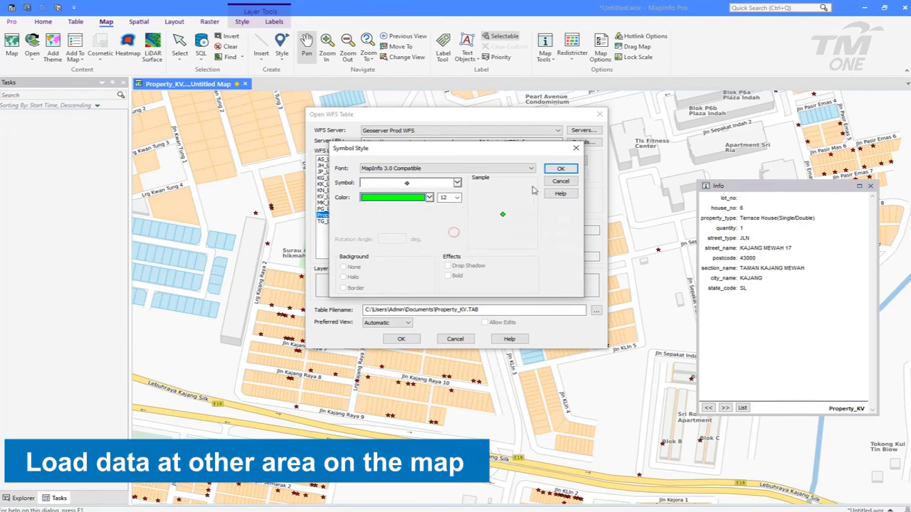
click(551, 172)
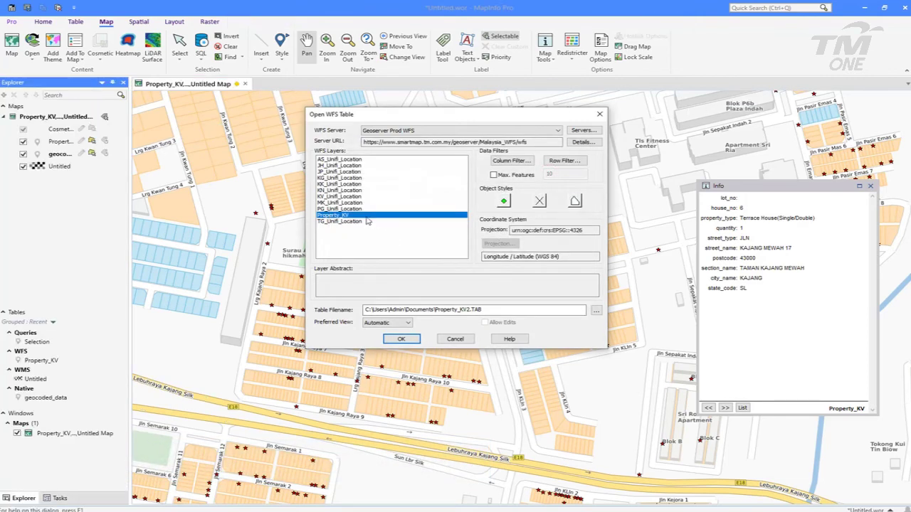
Add a row filter of geom BBOX CURRENT_MAPPER to fetch only features in view
click(551, 161)
click(444, 202)
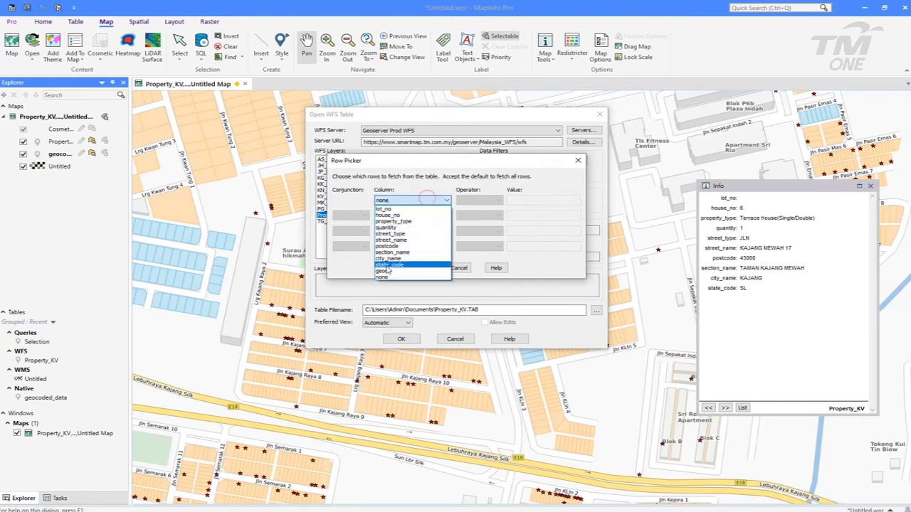
click(392, 273)
click(531, 201)
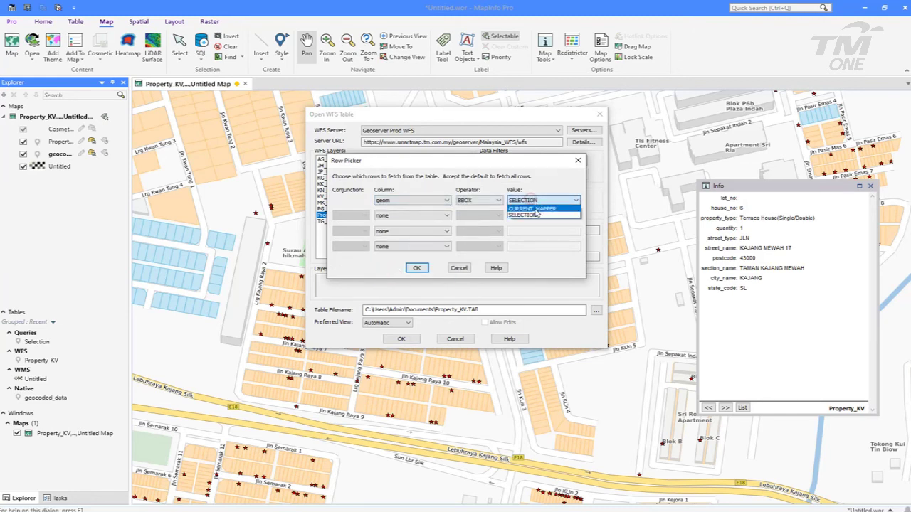
click(534, 208)
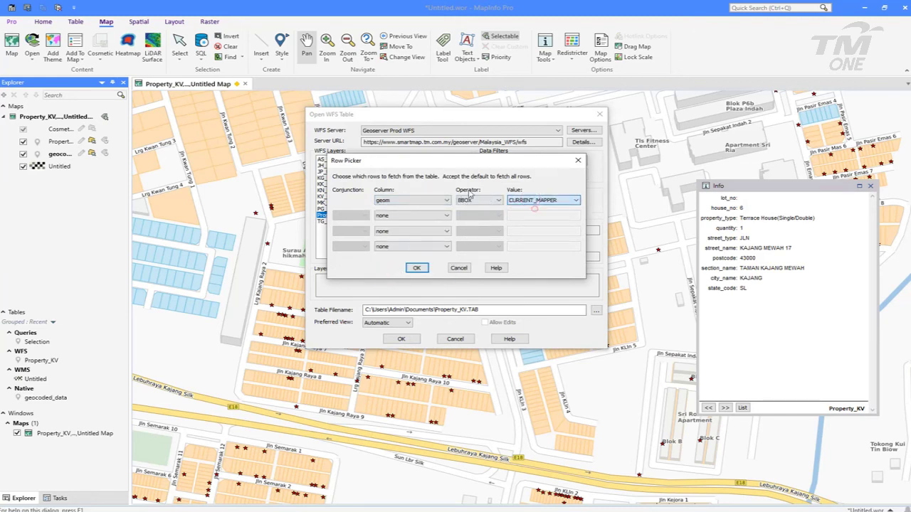
click(417, 268)
Save the layer as Property_KV2.TAB and load it, overwriting the existing file
click(467, 310)
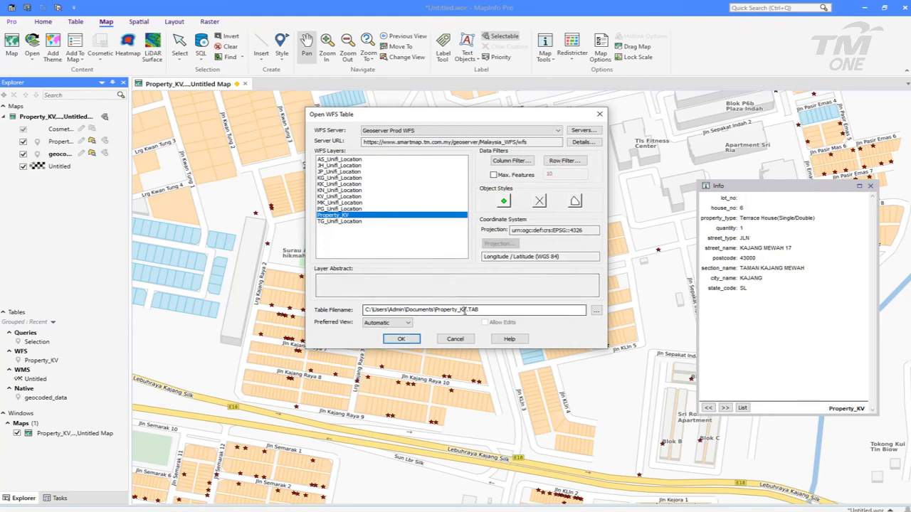
text(2)
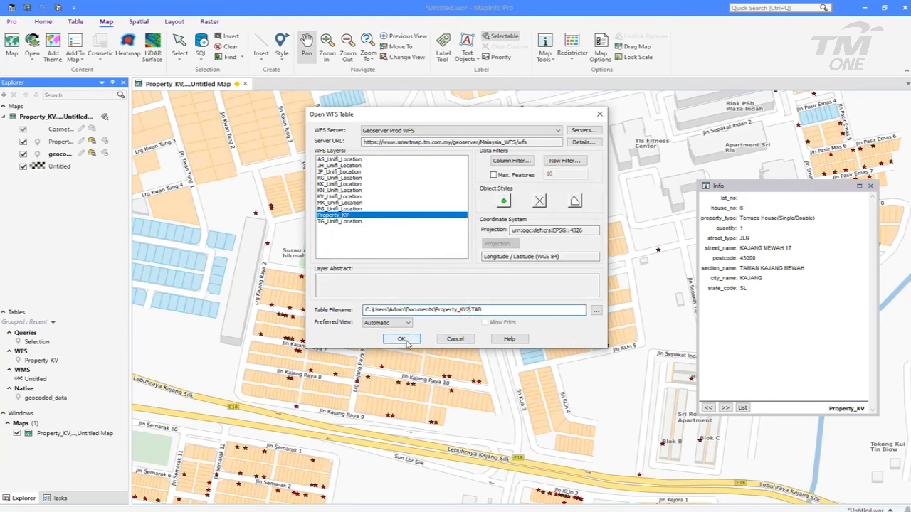
click(401, 339)
click(436, 257)
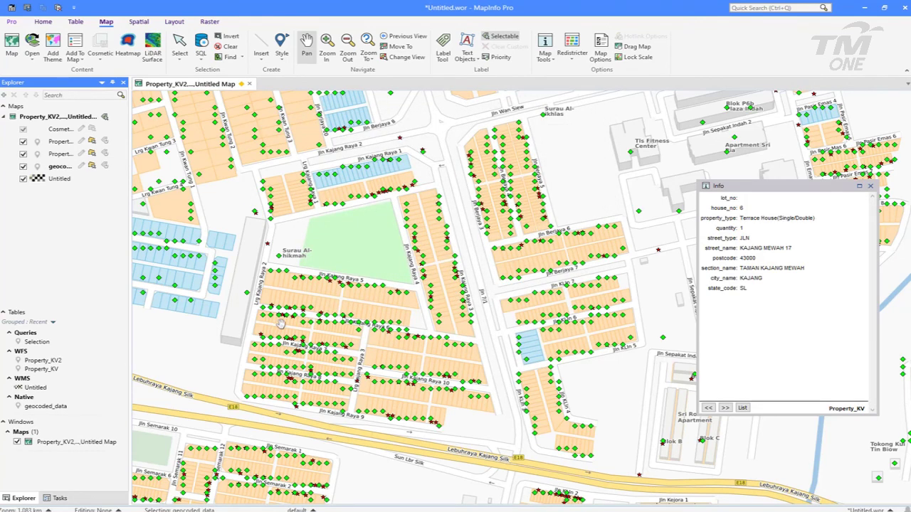
View green and blue diamonds together and read a green point's Property_KV2 record near Sri Ros Apartment
scroll(389, 358, down, 1)
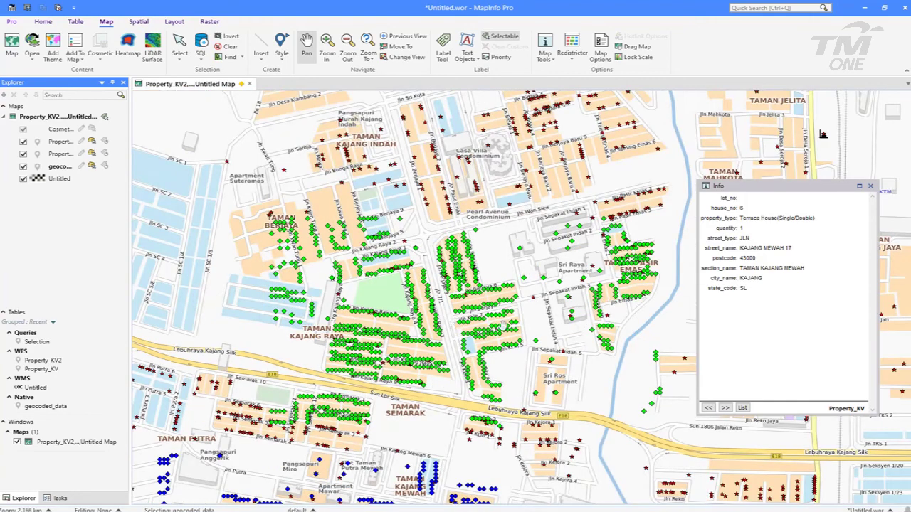
drag(378, 388, 463, 211)
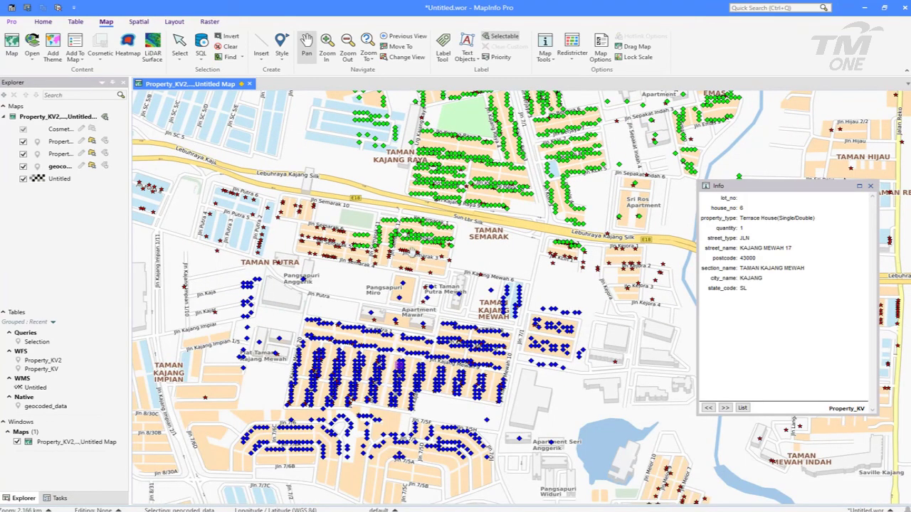
click(544, 54)
click(580, 79)
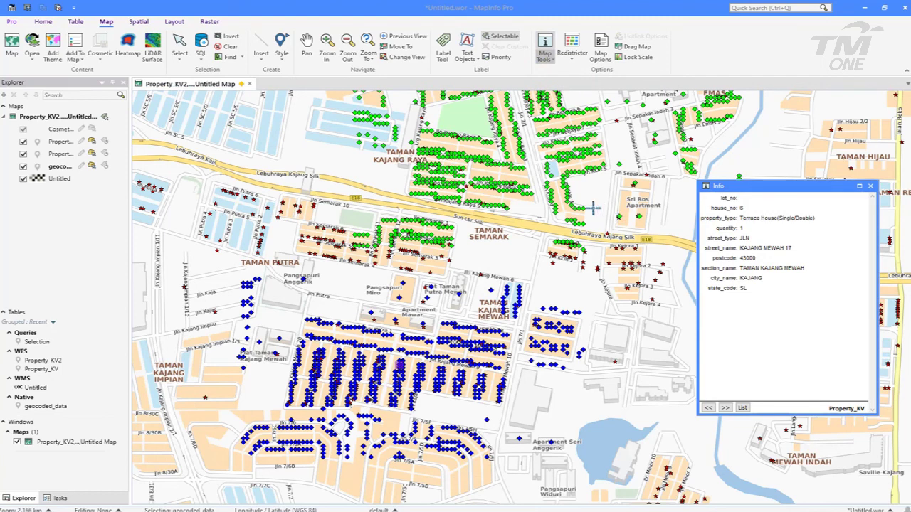
click(582, 207)
click(729, 202)
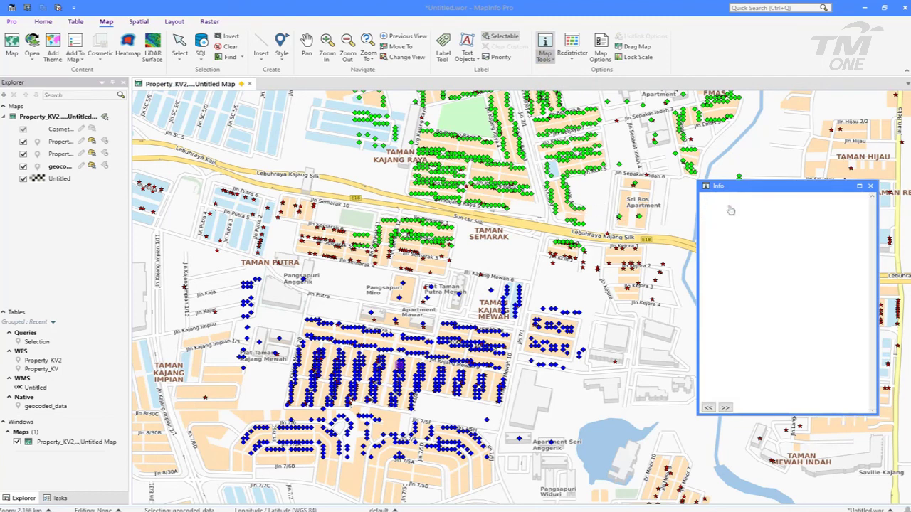